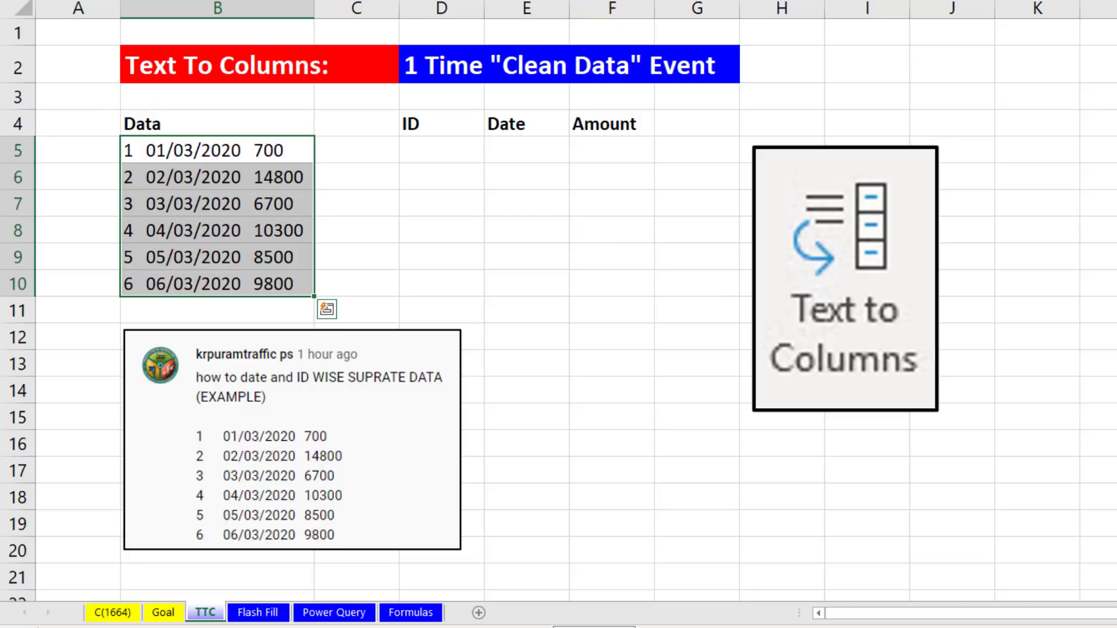
Start a Delimited Text to Columns split of the TTC entries in B5:B10
key(ctrl+Page_Down)
key(ctrl+Page_Down)
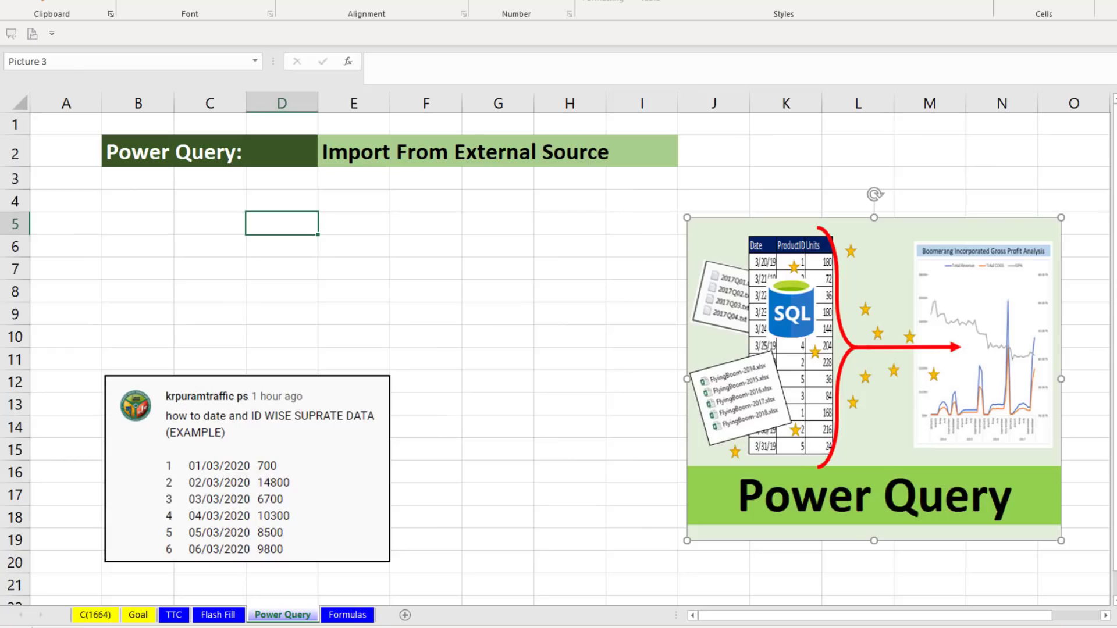
key(ctrl+Page_Down)
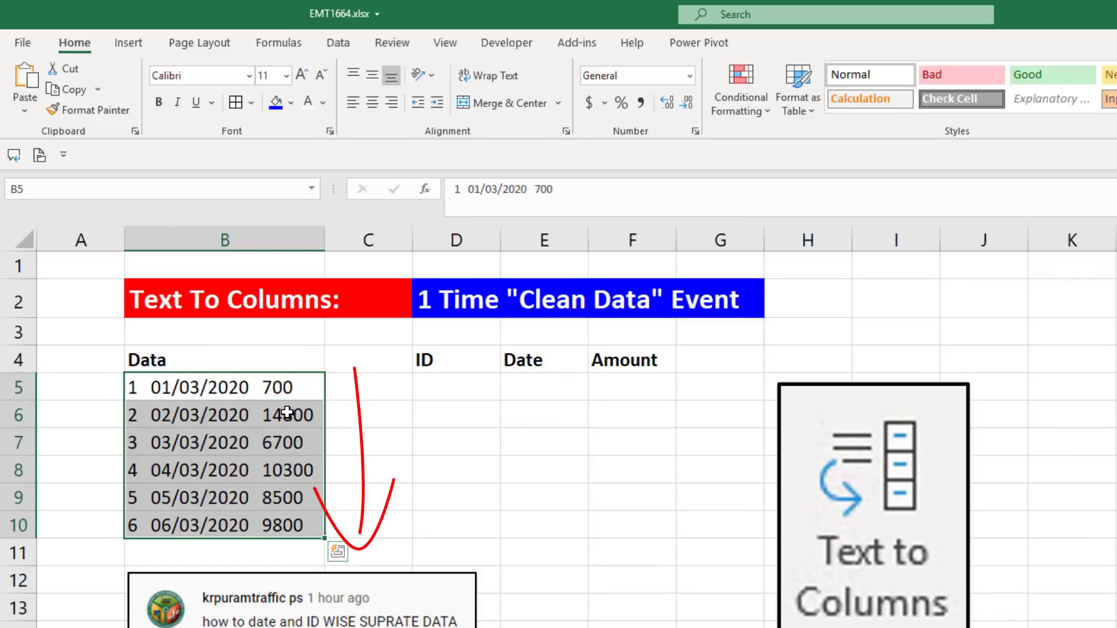
click(343, 44)
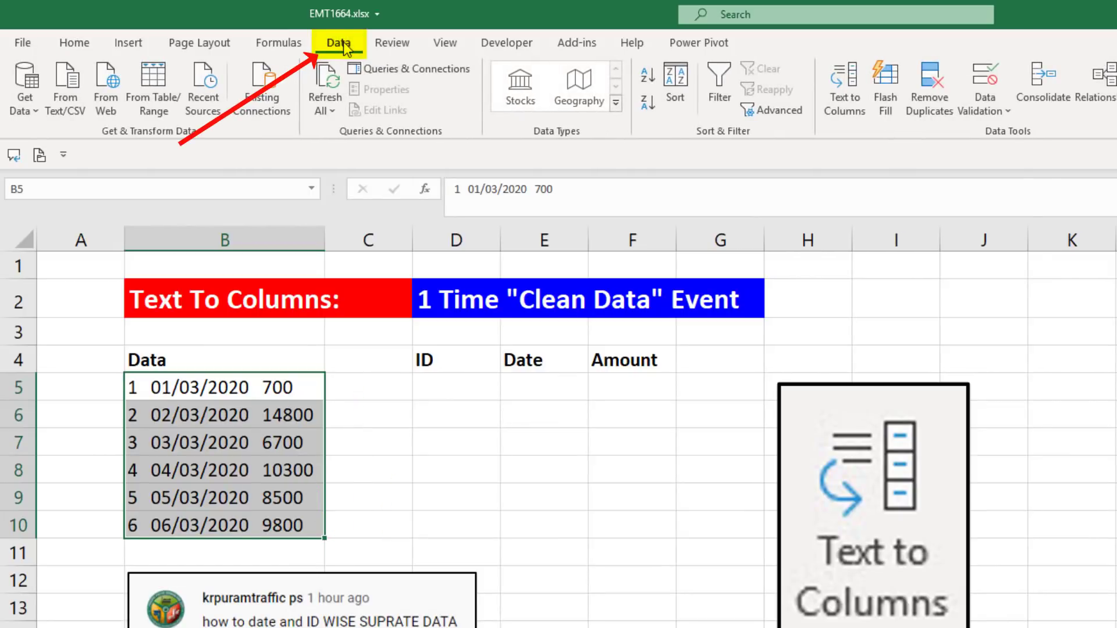
click(854, 116)
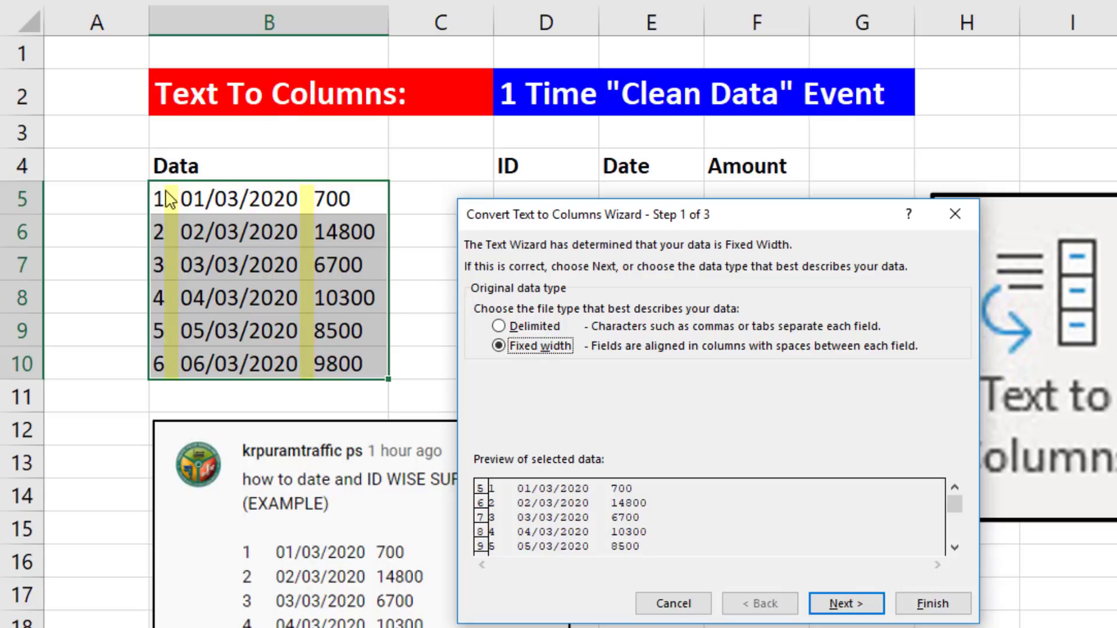
click(499, 326)
click(871, 608)
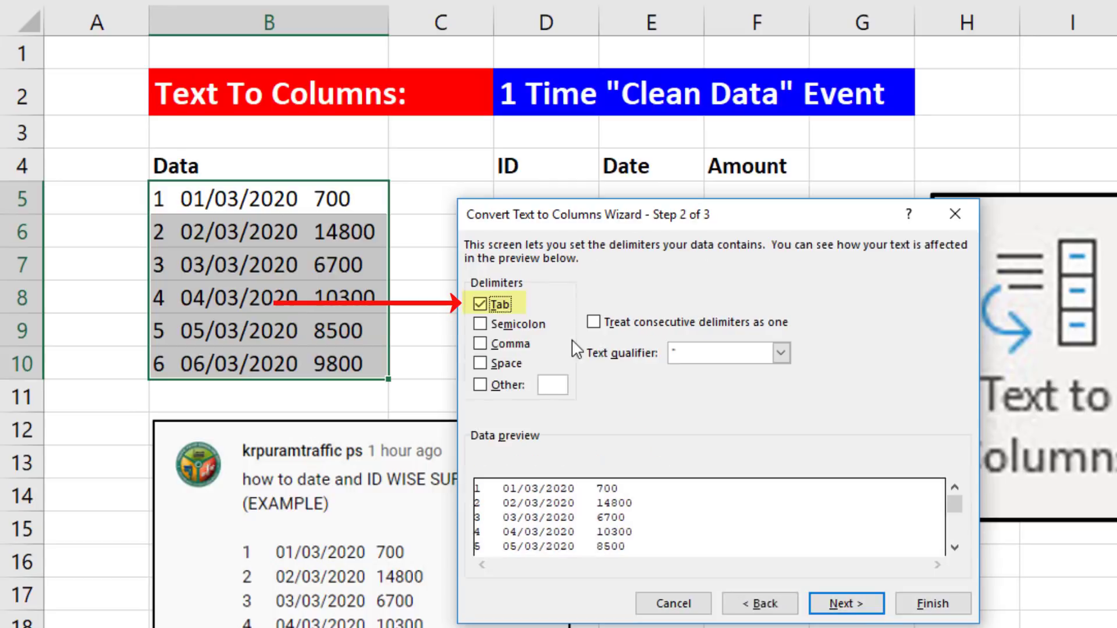
Split on spaces, treating consecutive delimiters as one, with output starting at $D$5
click(480, 363)
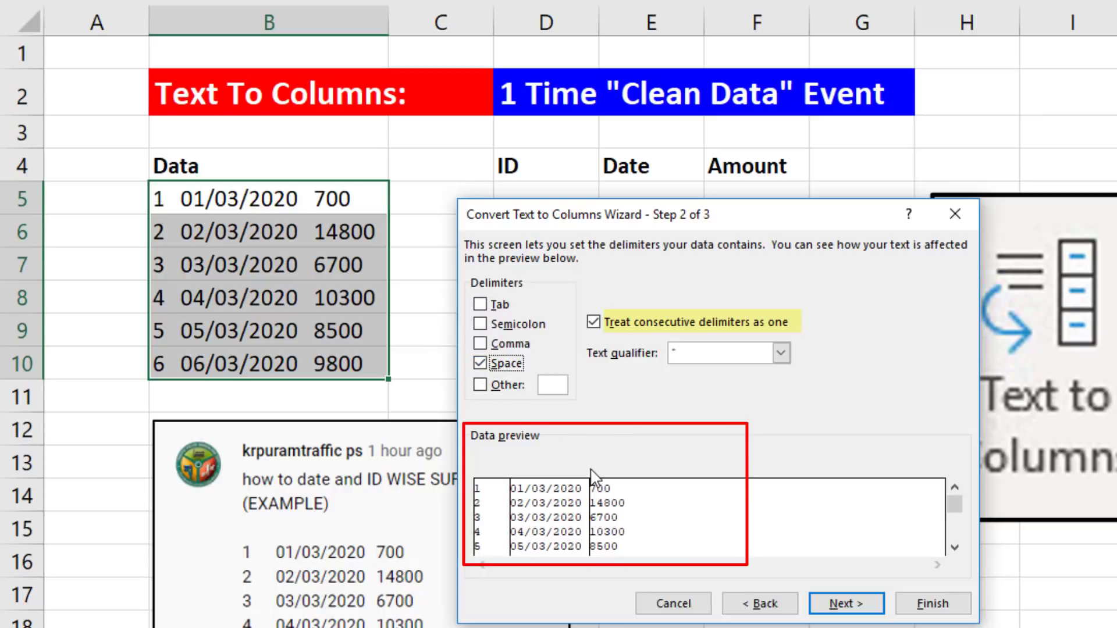
click(841, 603)
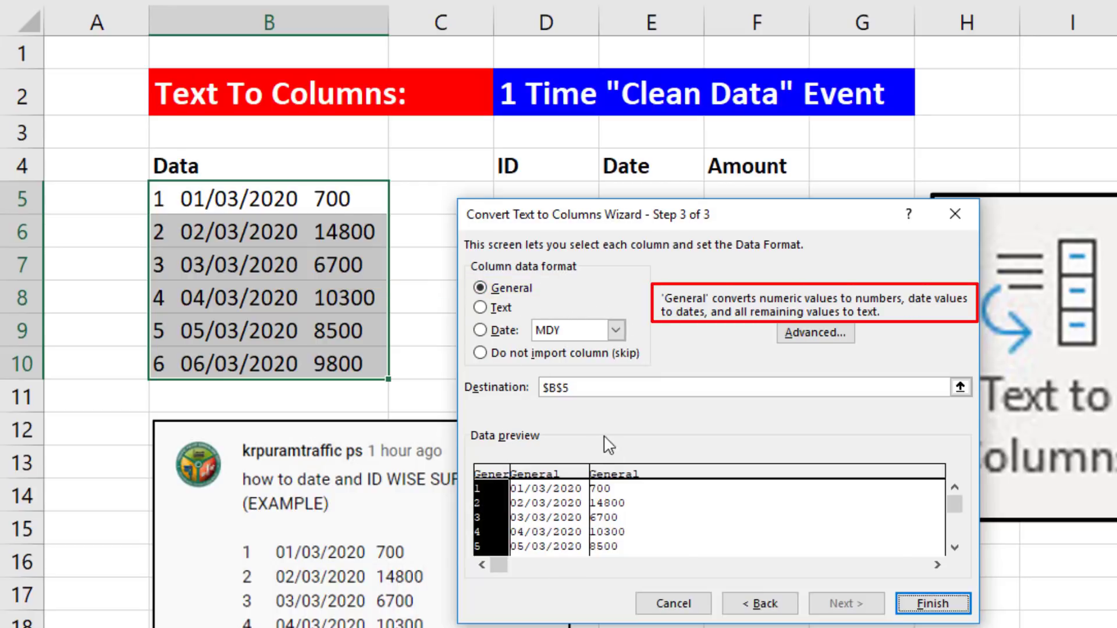
click(961, 387)
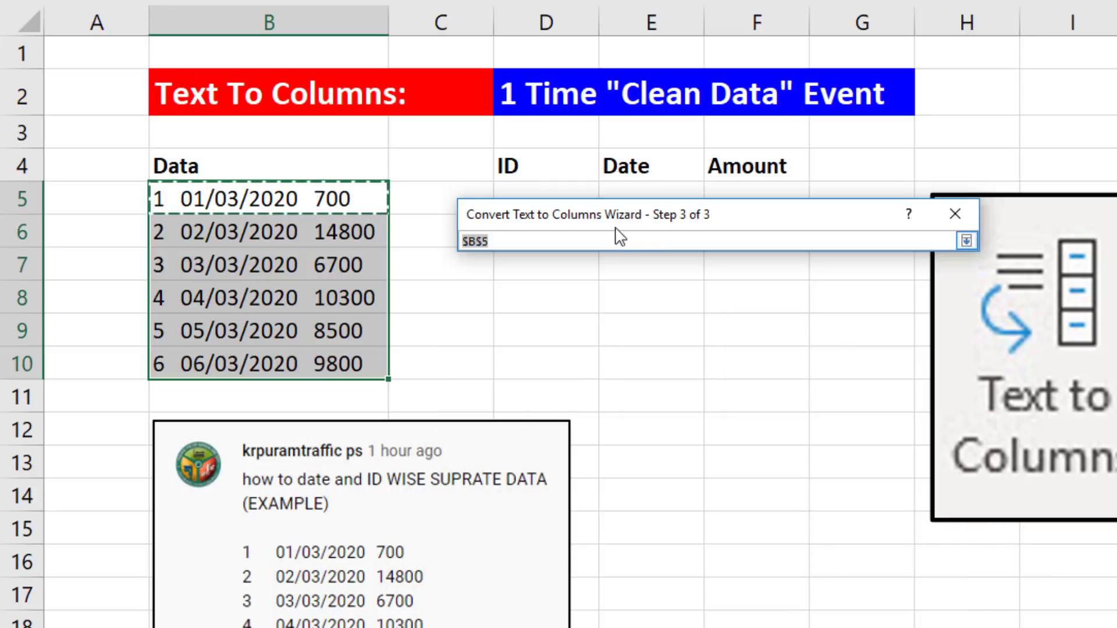
click(566, 192)
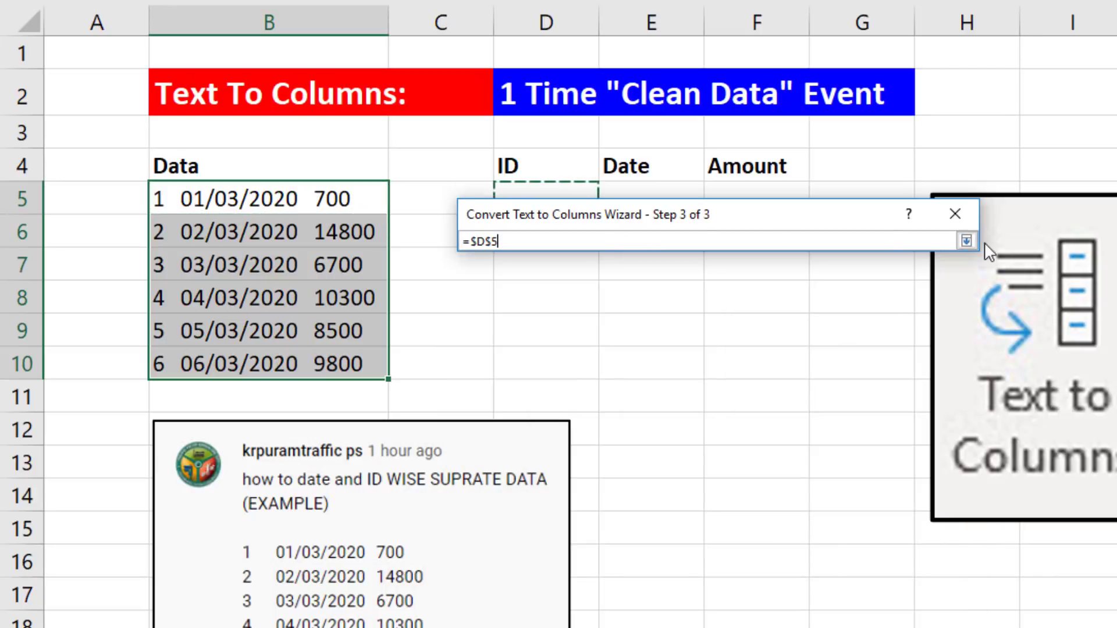
click(968, 241)
click(937, 599)
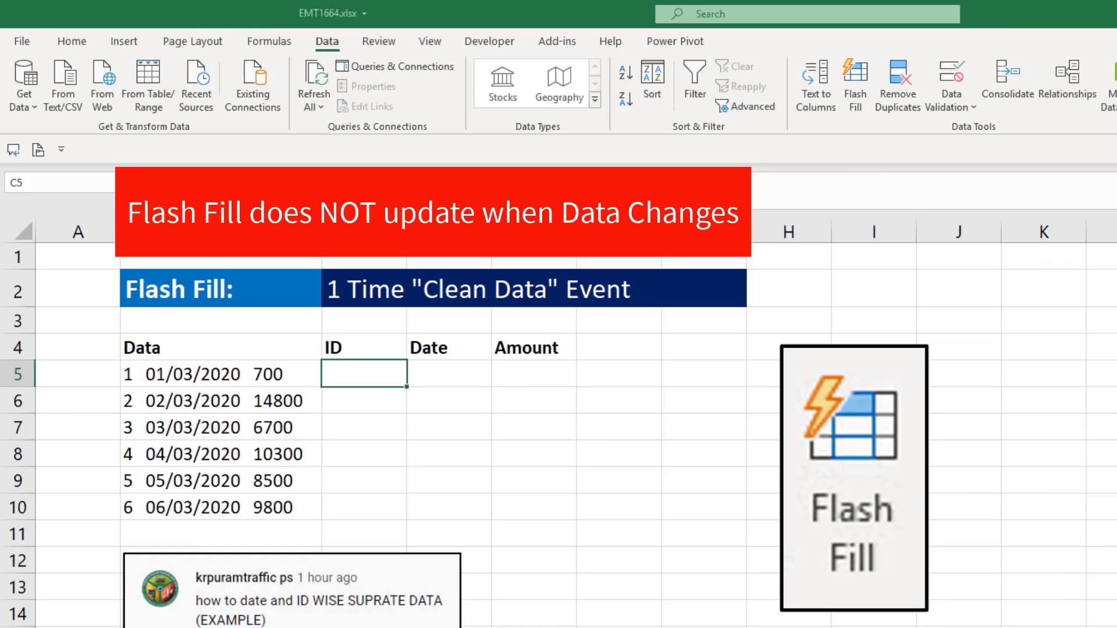
Enter IDs 1 and 2 in C5:C6 and Flash Fill the rest to 6
text(1)
key(Return)
text(2)
key(Return)
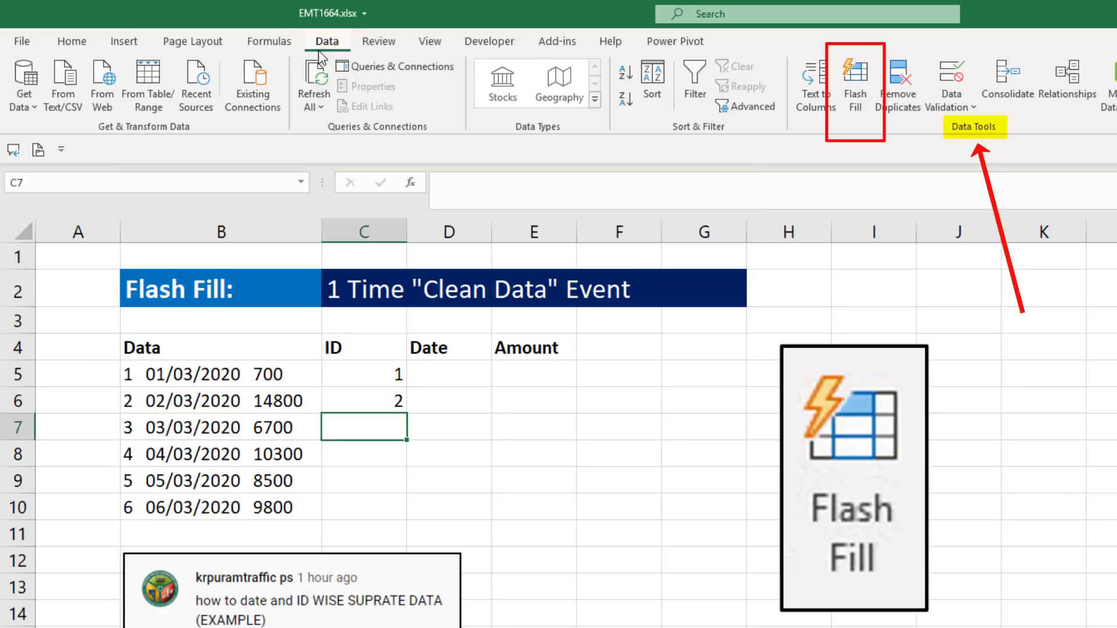
click(867, 93)
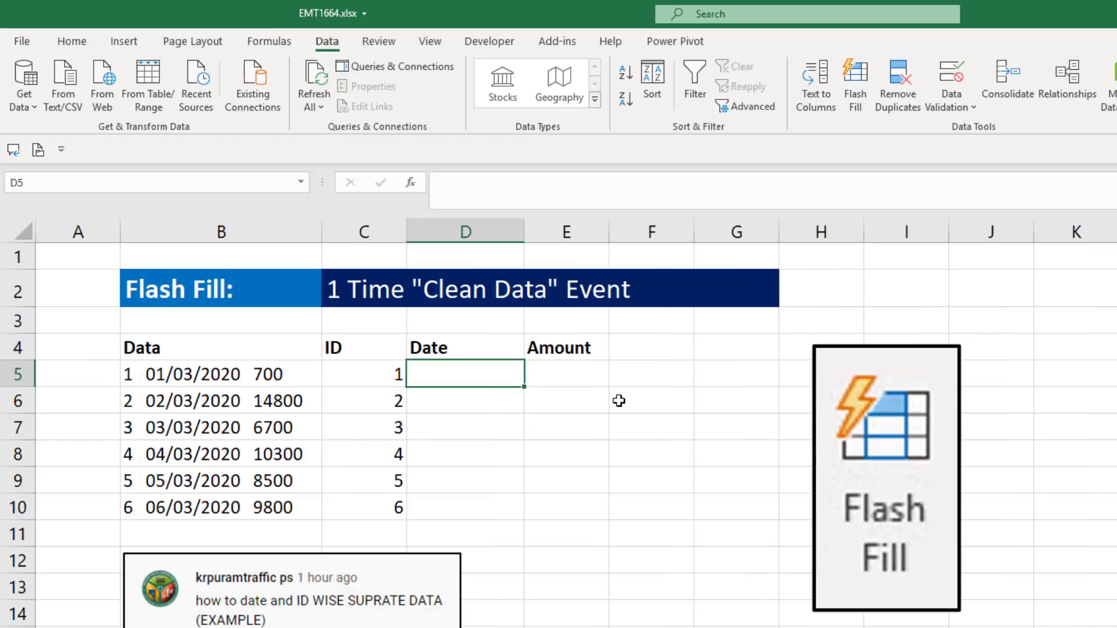
Enter the date 01/03/2020 in D5 and select it for reformatting
text(01/03/2020)
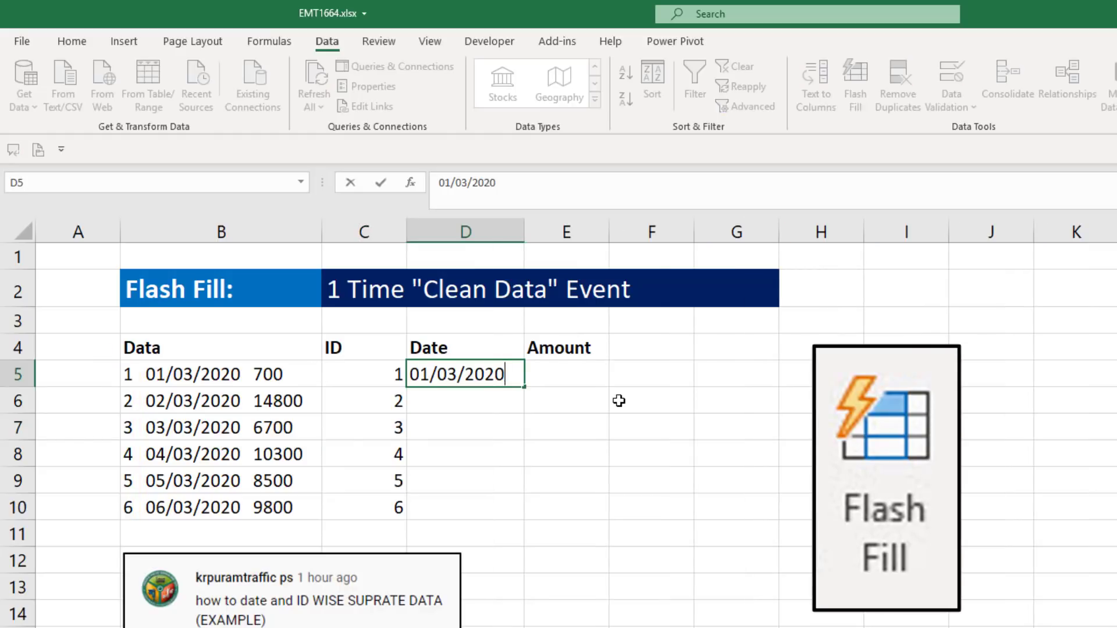
key(Return)
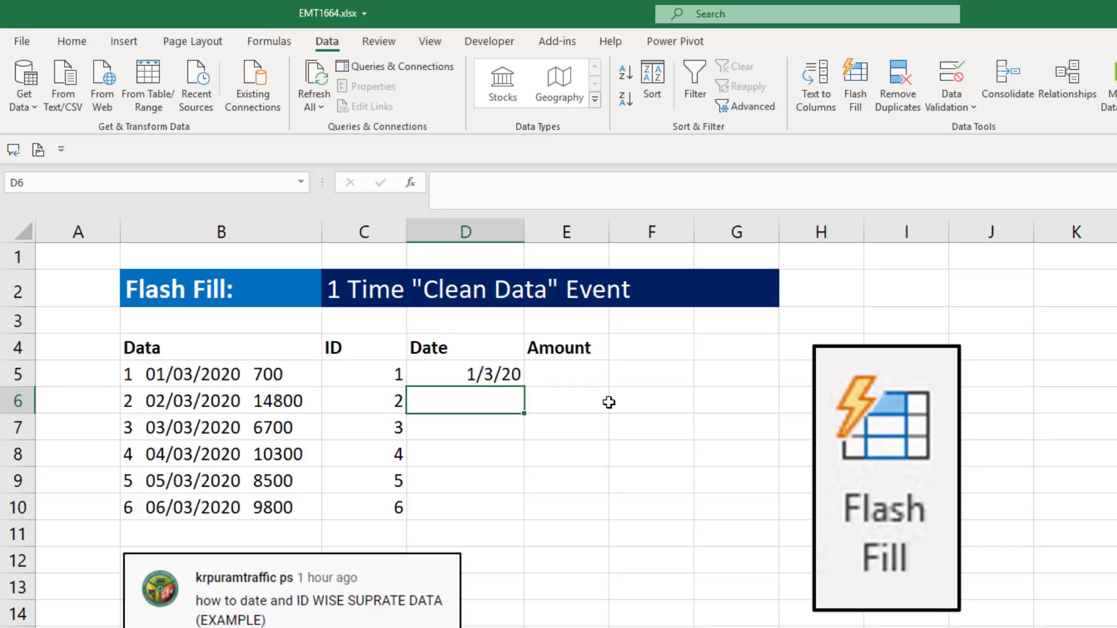
click(514, 374)
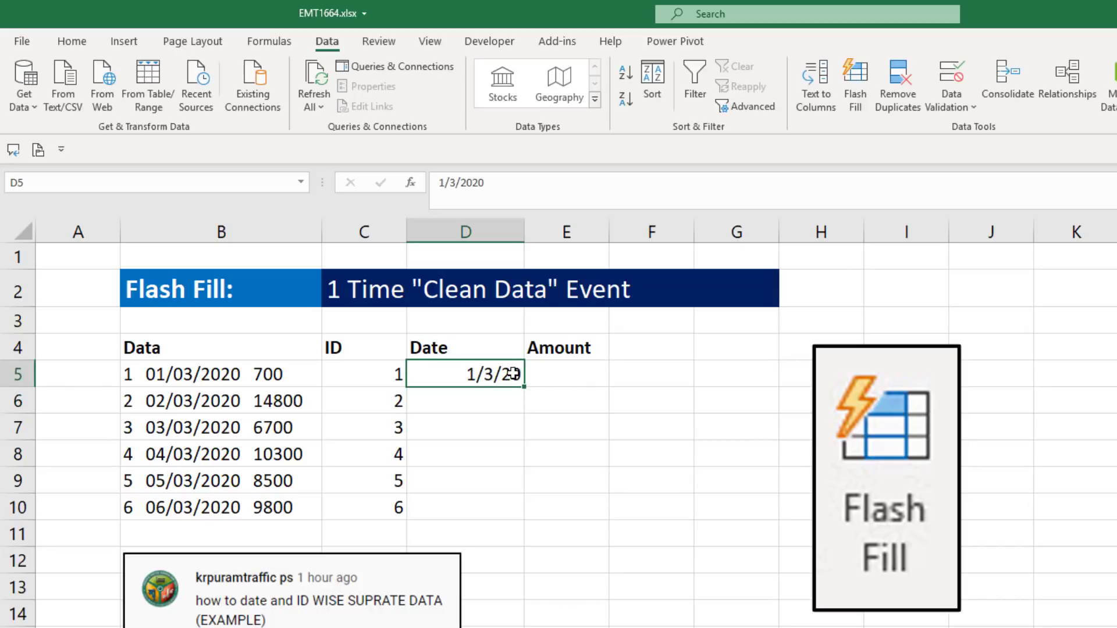
Give D5 the custom format mm/dd/yyyy and Flash Fill the remaining dates with Ctrl+E
key(ctrl+1)
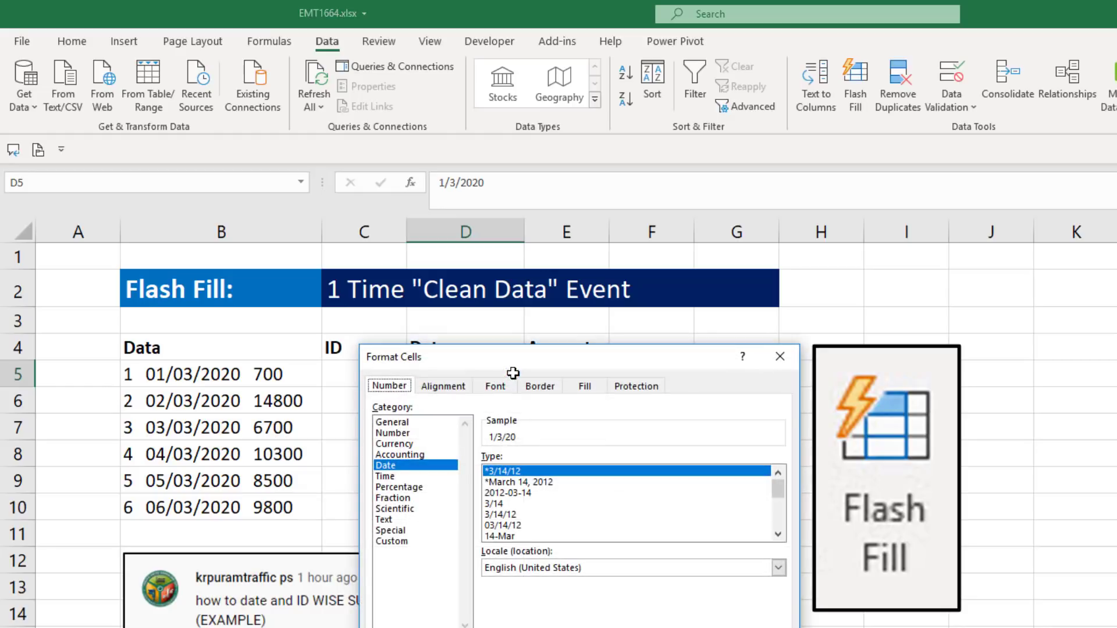
click(401, 541)
double_click(527, 473)
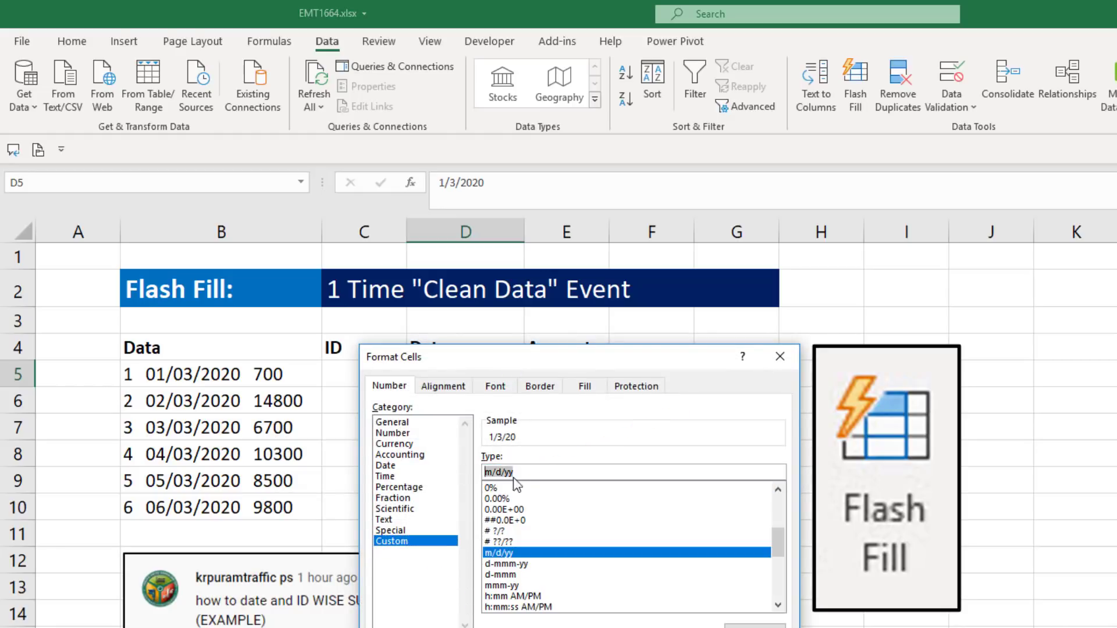
text(mm/dd/yyy)
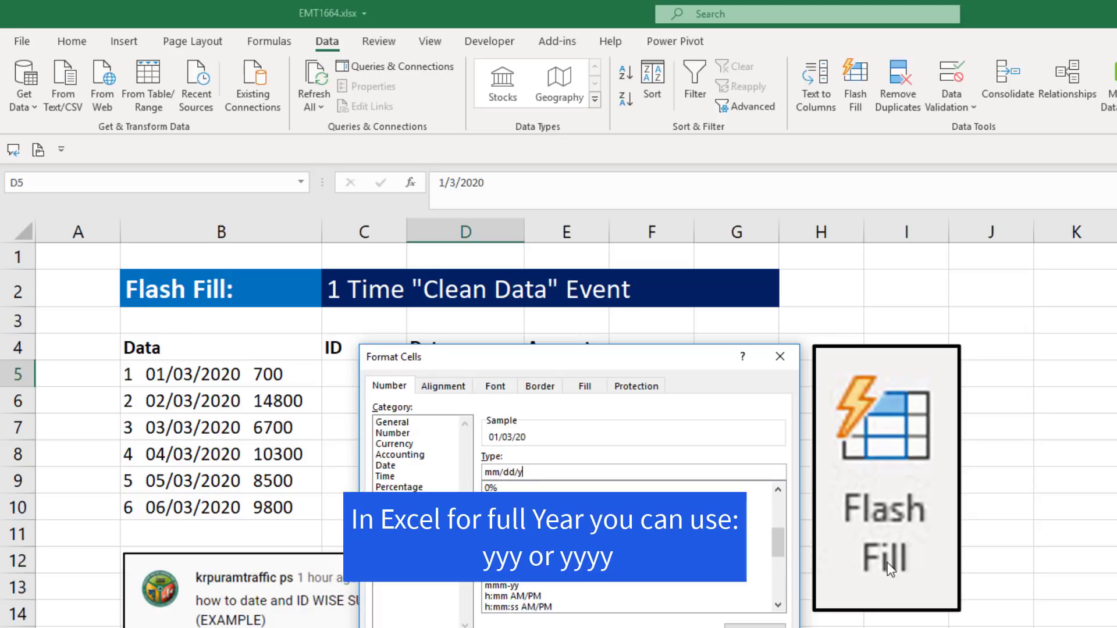
text(y)
click(578, 605)
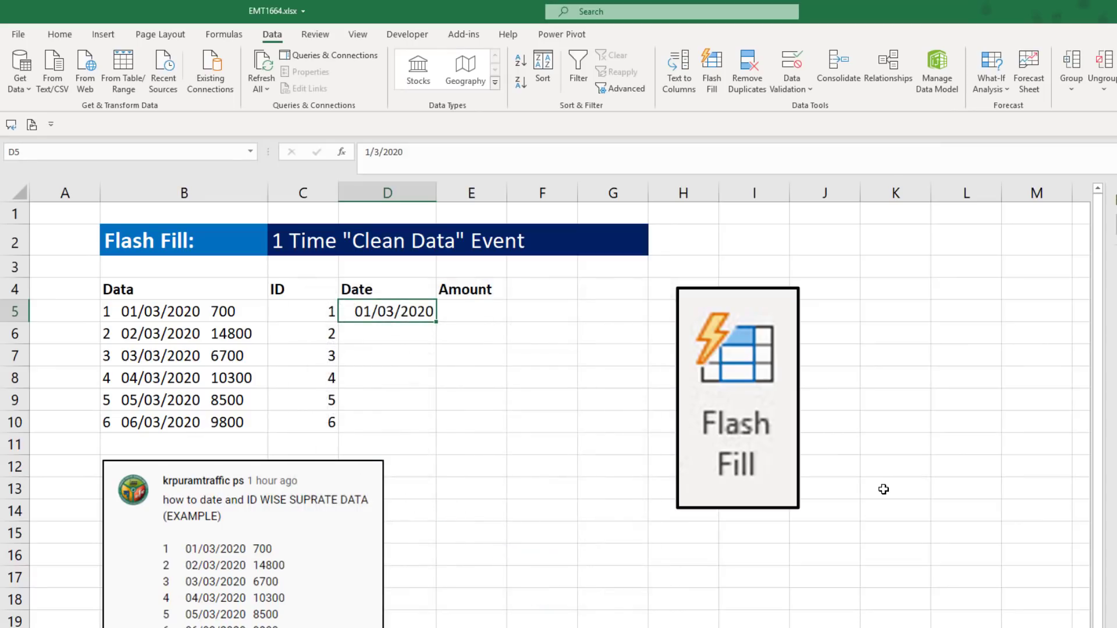
key(Return)
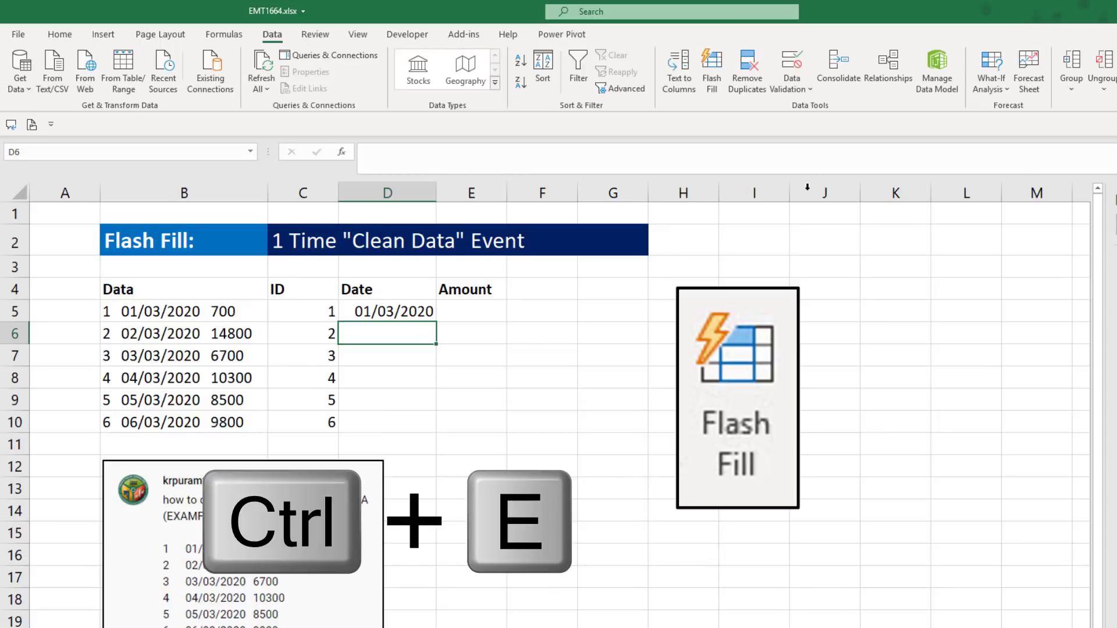
key(ctrl+e)
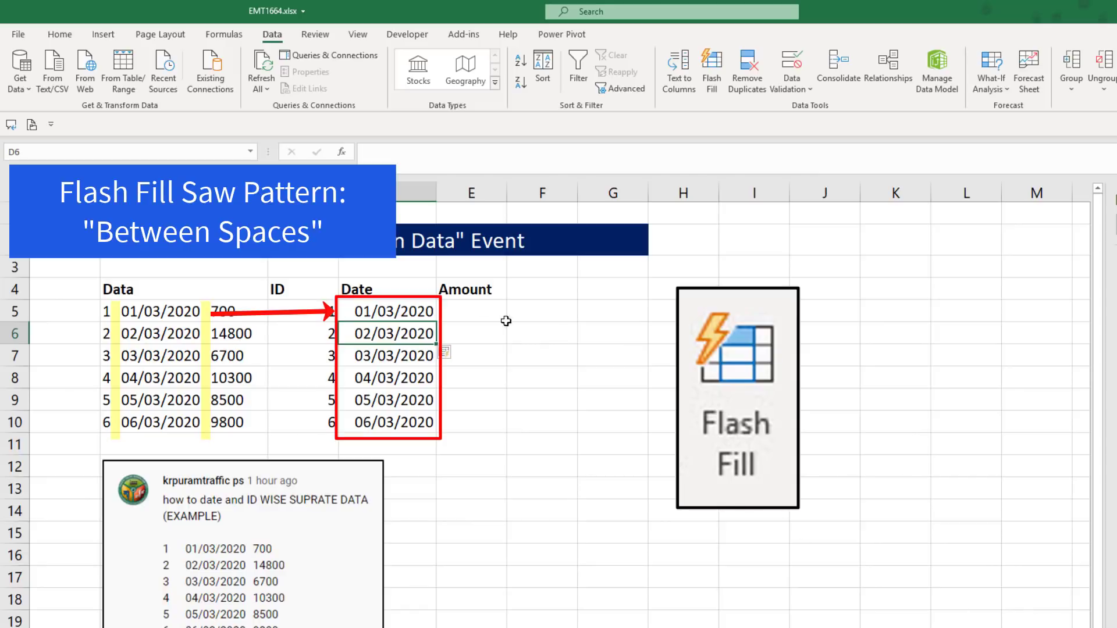
Enter 700 as the first amount in E5 and Flash Fill the other amounts
click(465, 312)
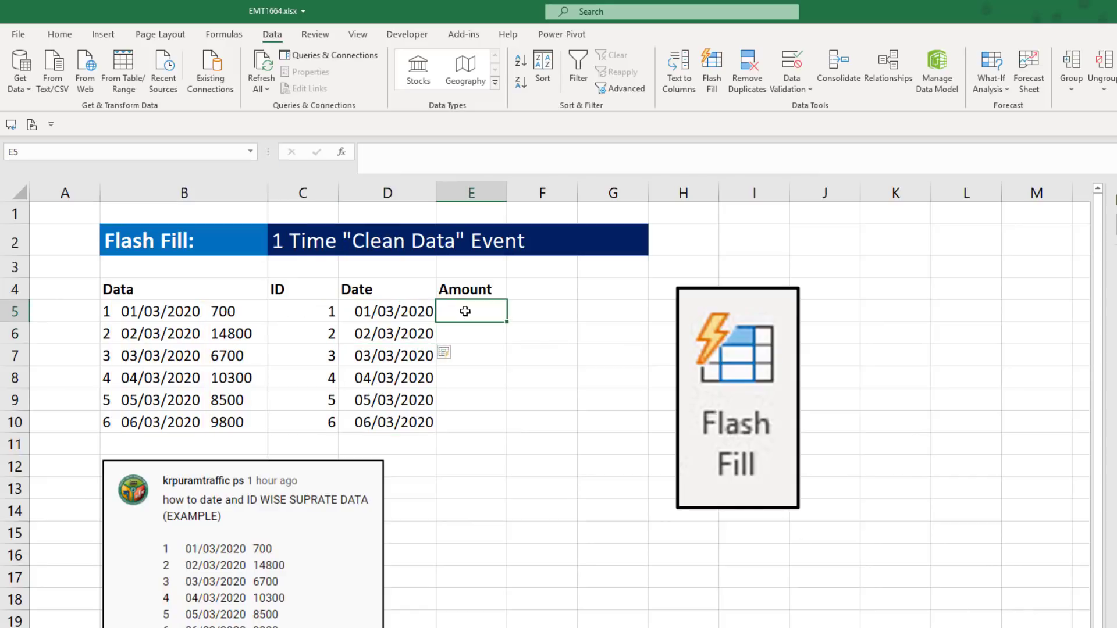
text(700)
key(Return)
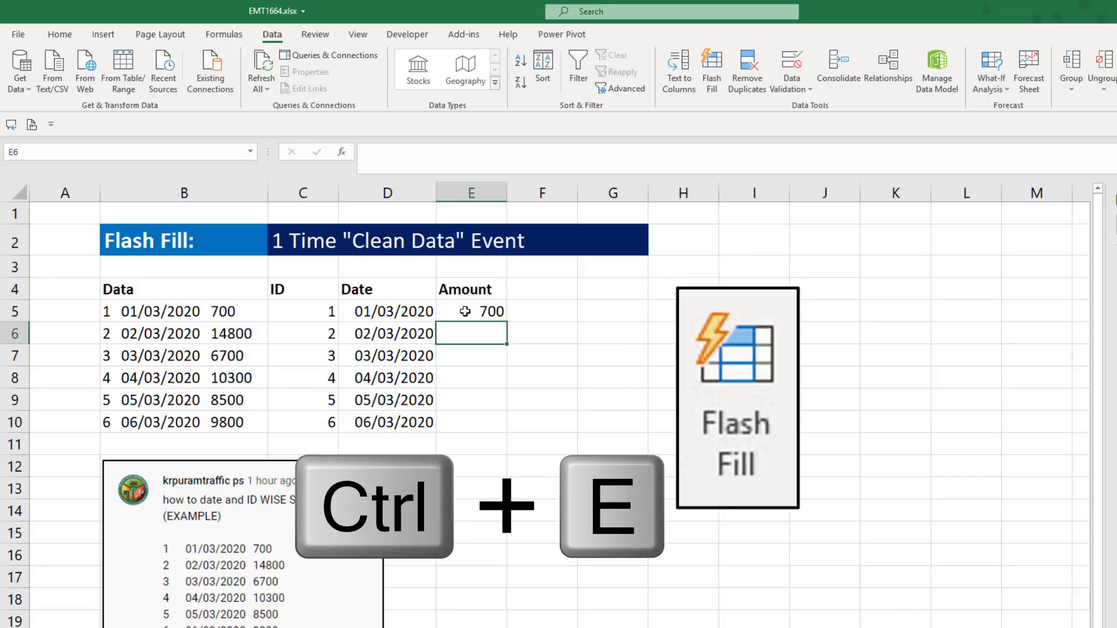
key(ctrl+e)
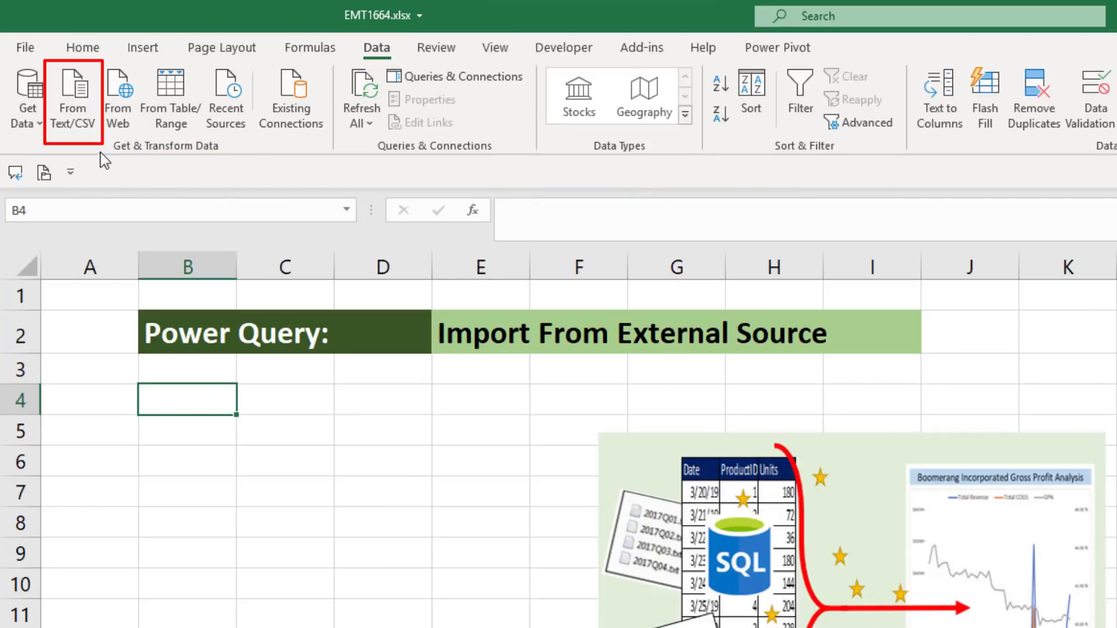
Import EMT1664TextData.txt into Power Query and rename the query ImportTextSalesData
click(74, 123)
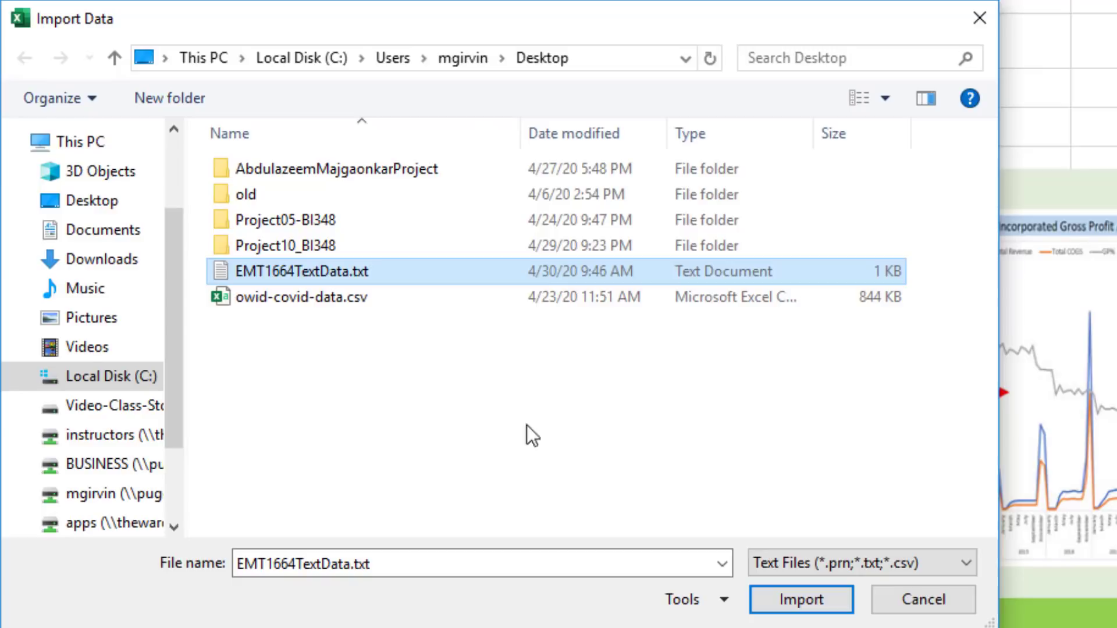
double_click(348, 277)
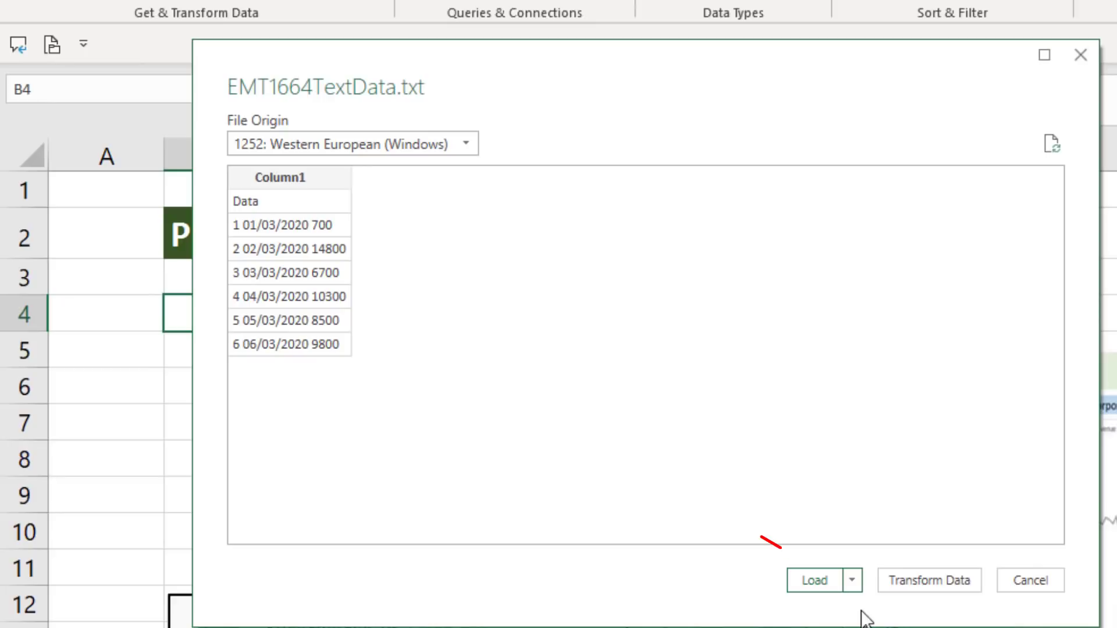
click(939, 585)
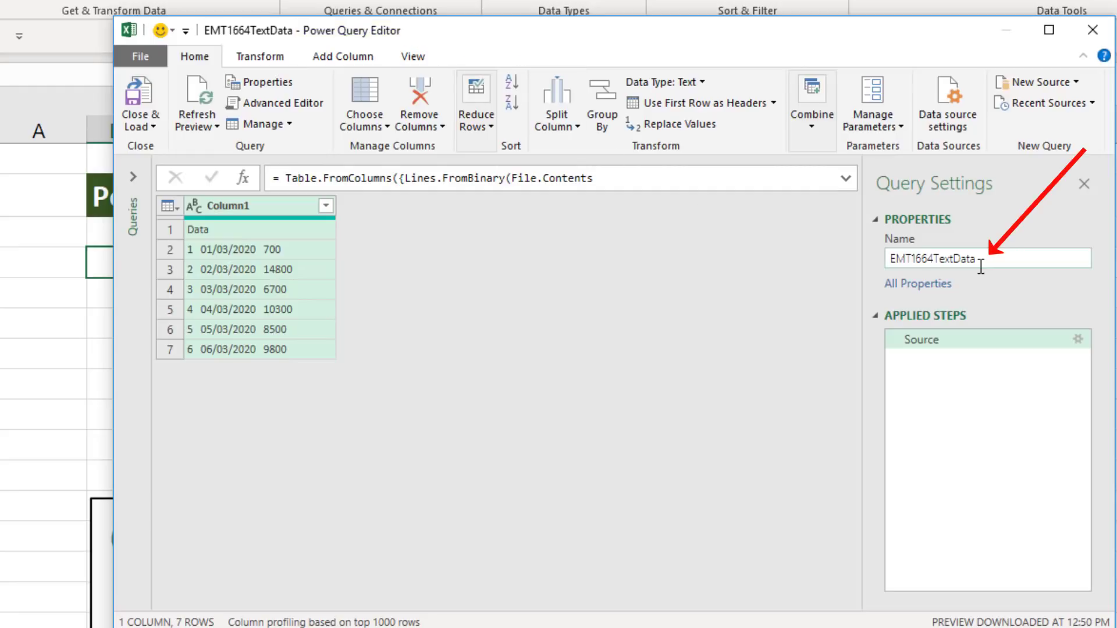
drag(985, 265, 831, 263)
text(ImportTextSalesData)
key(Return)
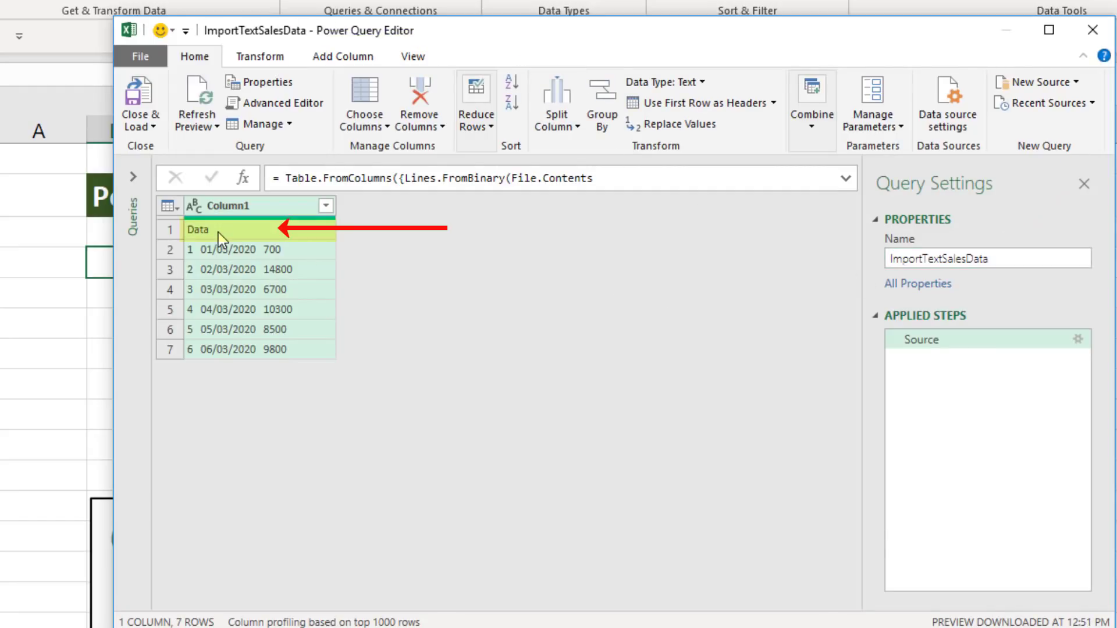
Use the first row as headers and delete the automatic Changed Type step
click(175, 207)
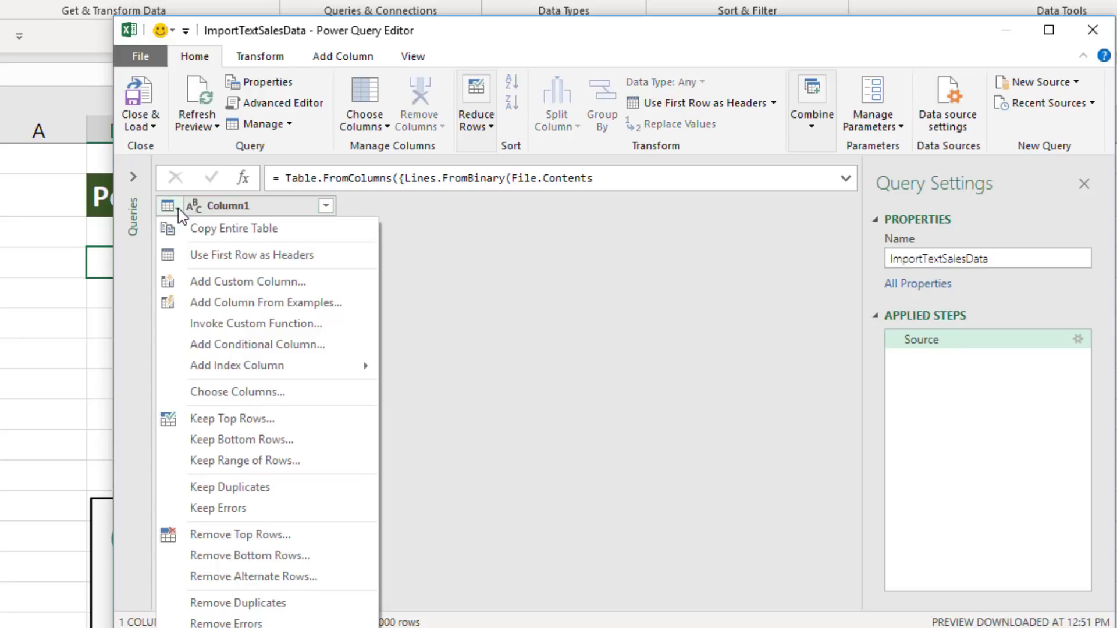
click(170, 256)
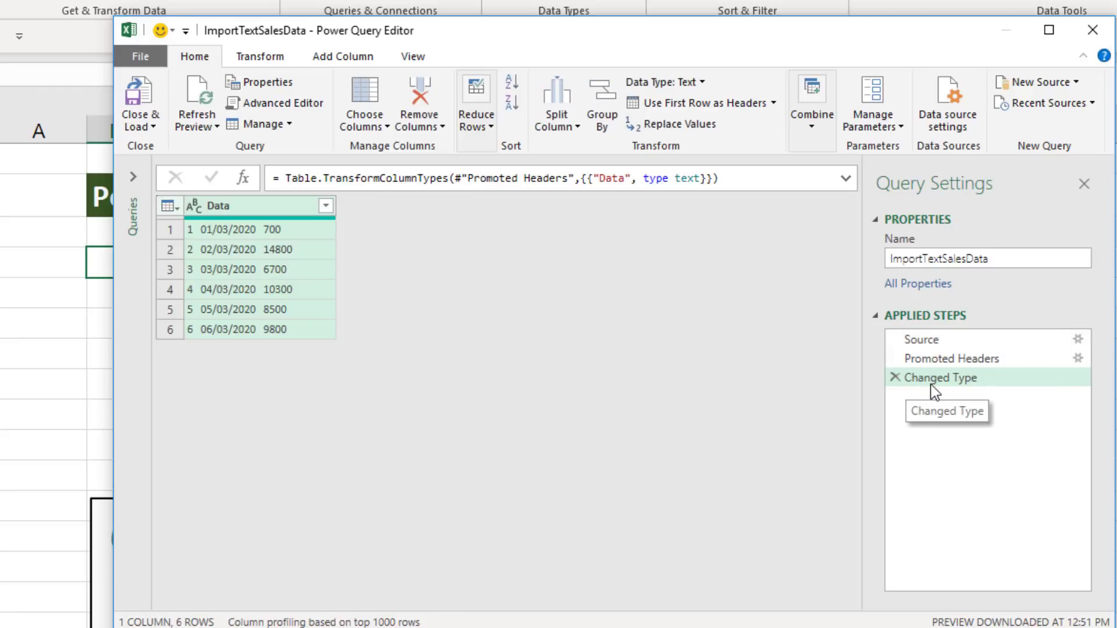
click(896, 378)
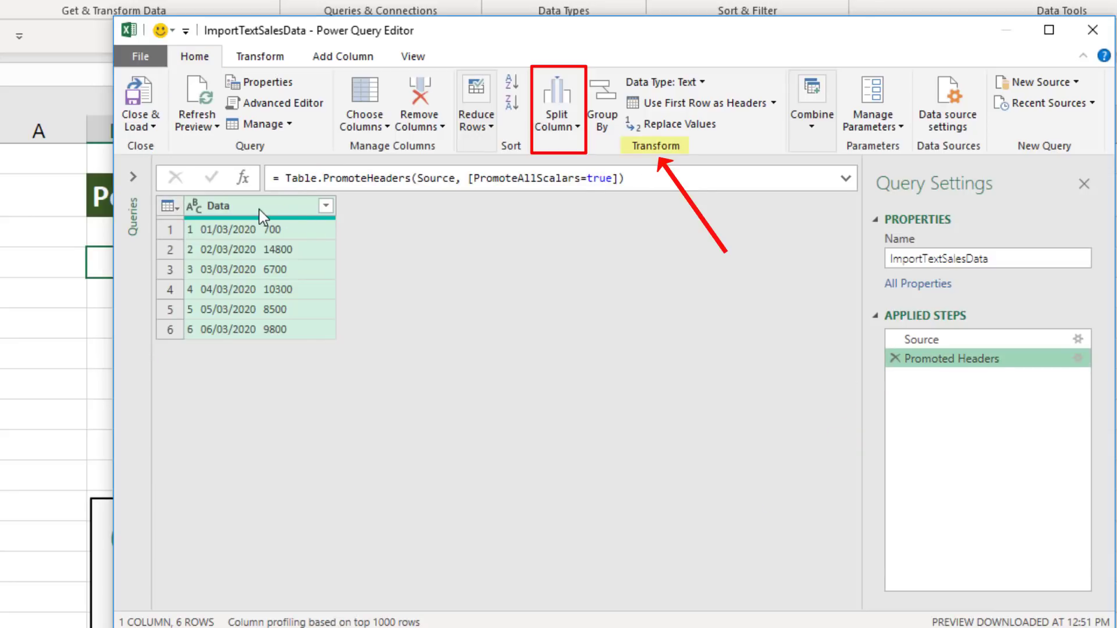
Split the Data column by a custom delimiter at each occurrence into Data.1, Data.2 and Data.3
click(579, 123)
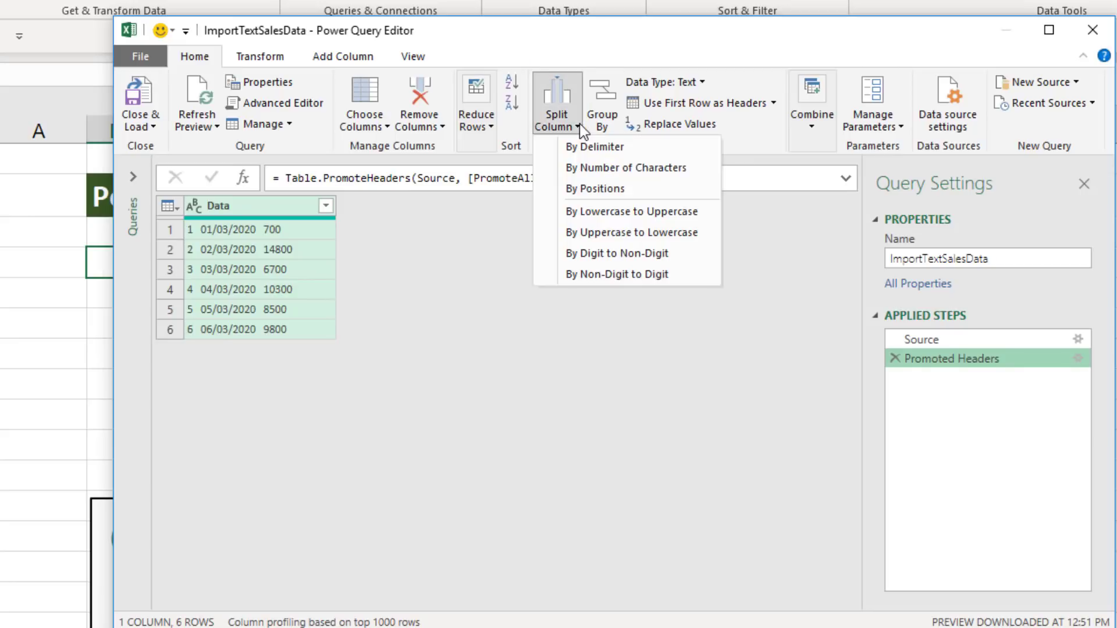
click(668, 153)
click(596, 309)
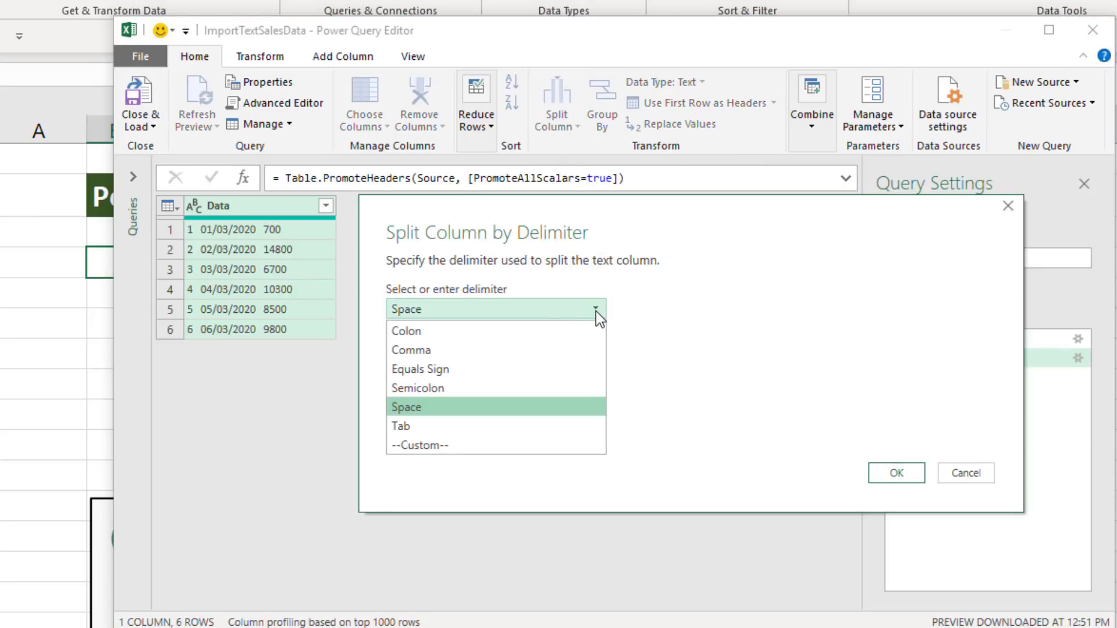
click(438, 448)
click(421, 337)
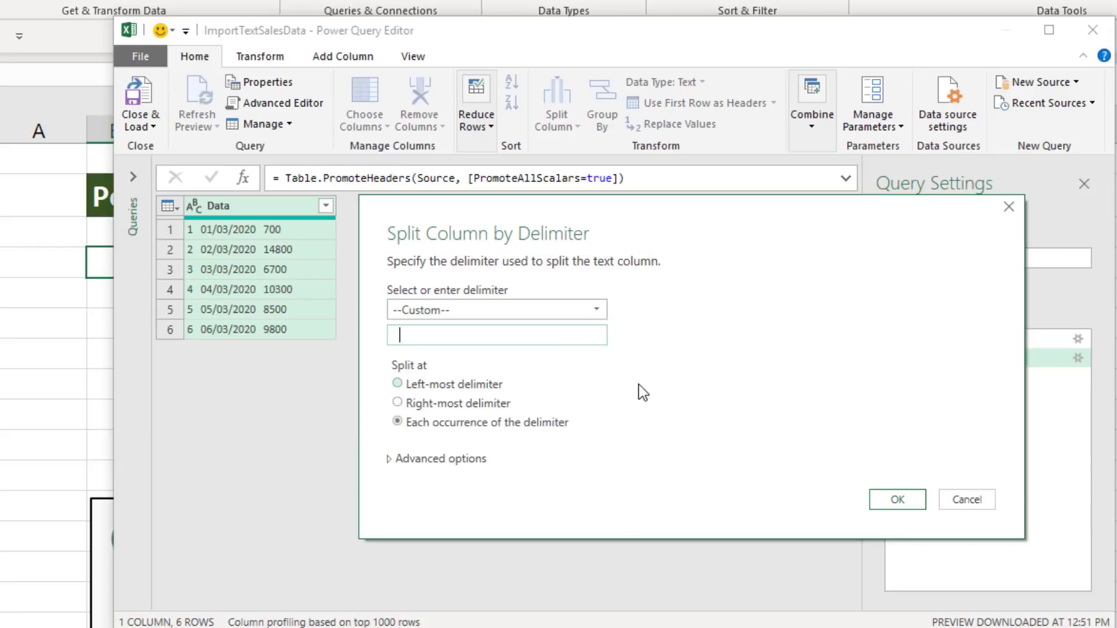
click(906, 508)
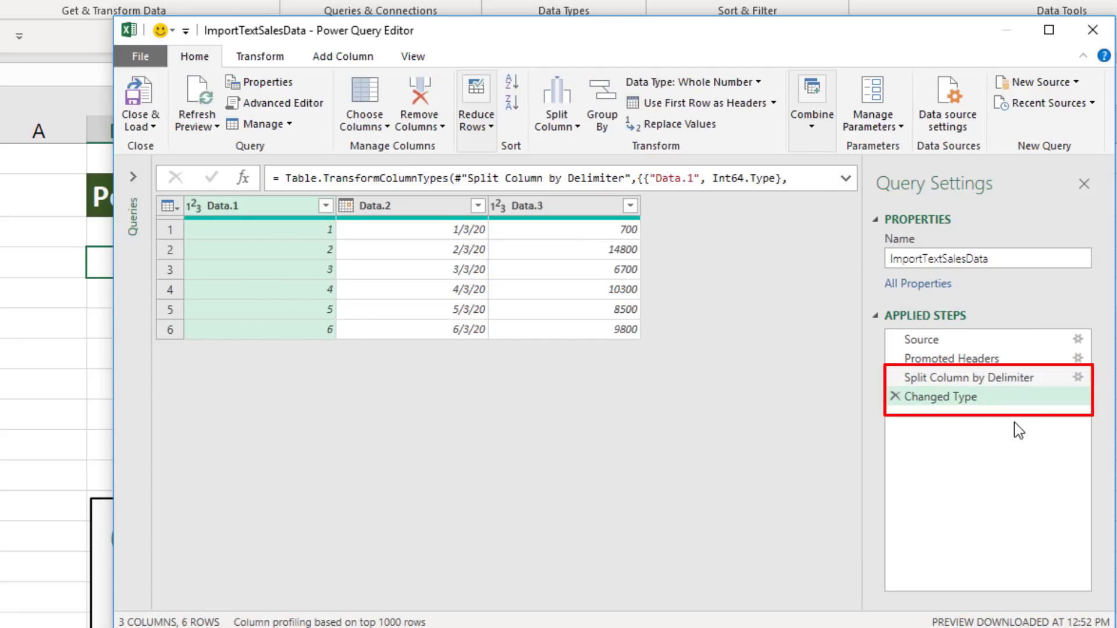
Type Data.1 as Whole Number, Data.2 as Date and Data.3 as Decimal Number, replacing the current conversion
click(194, 207)
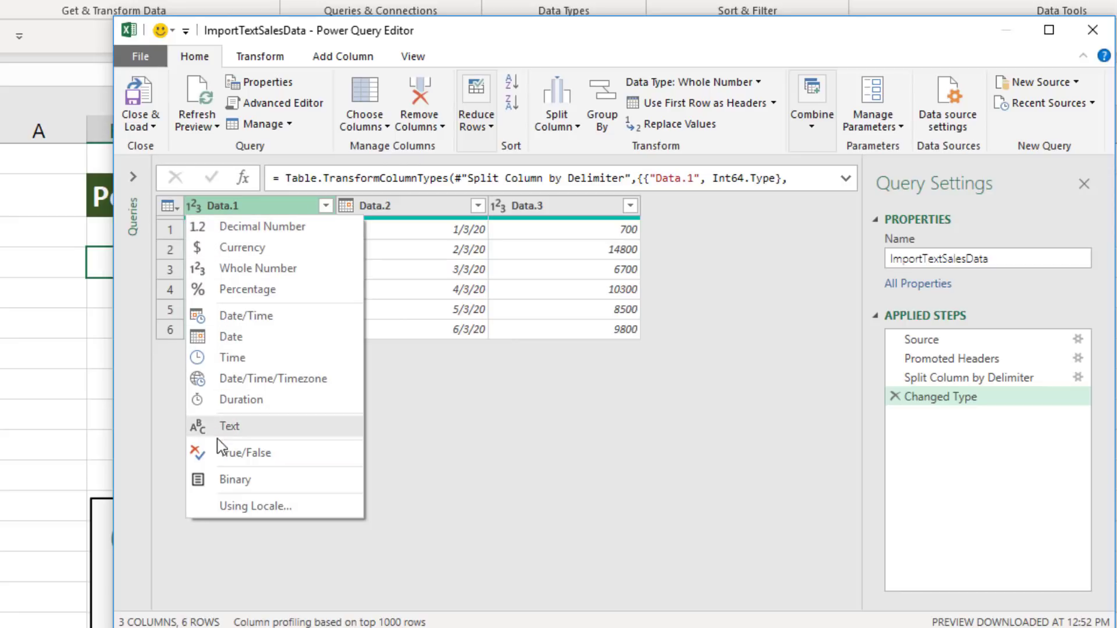
click(239, 273)
click(347, 207)
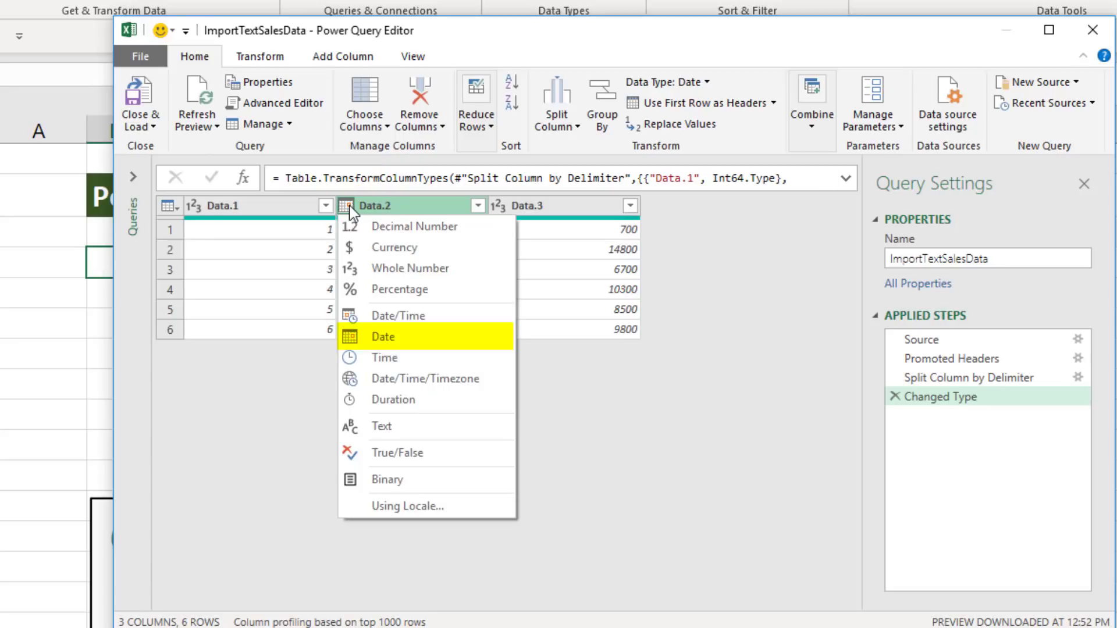
click(349, 209)
click(502, 211)
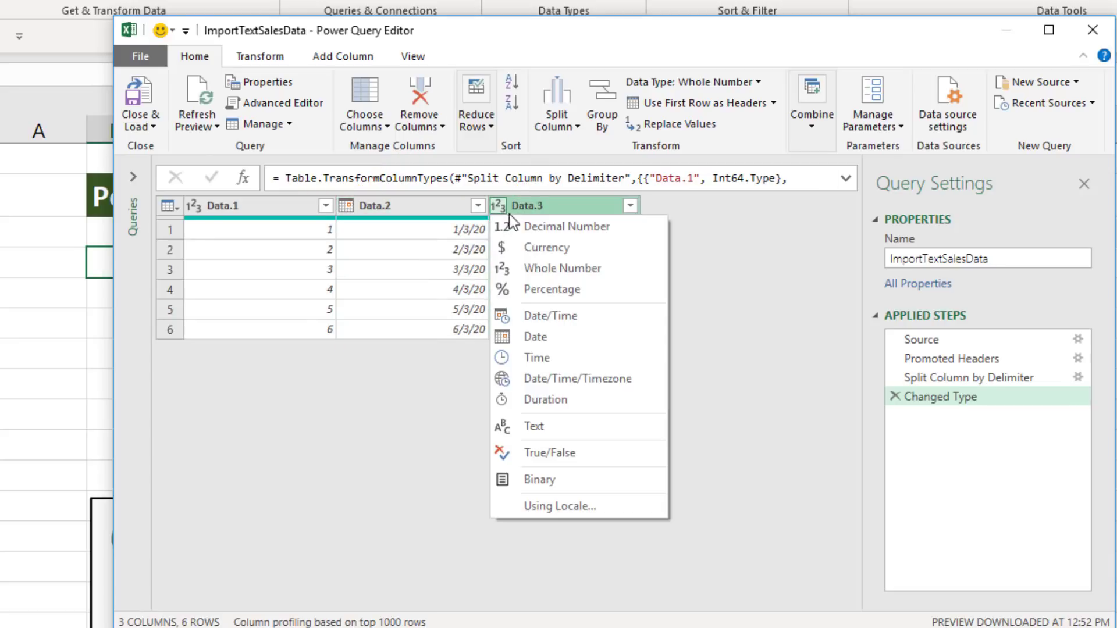
click(553, 232)
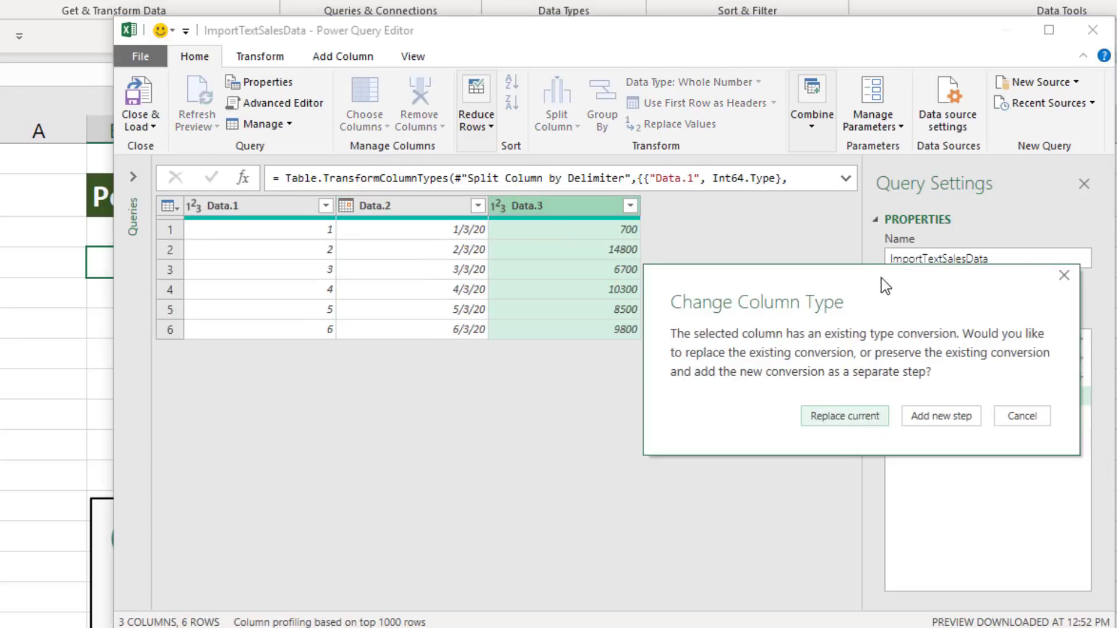
drag(882, 278, 645, 267)
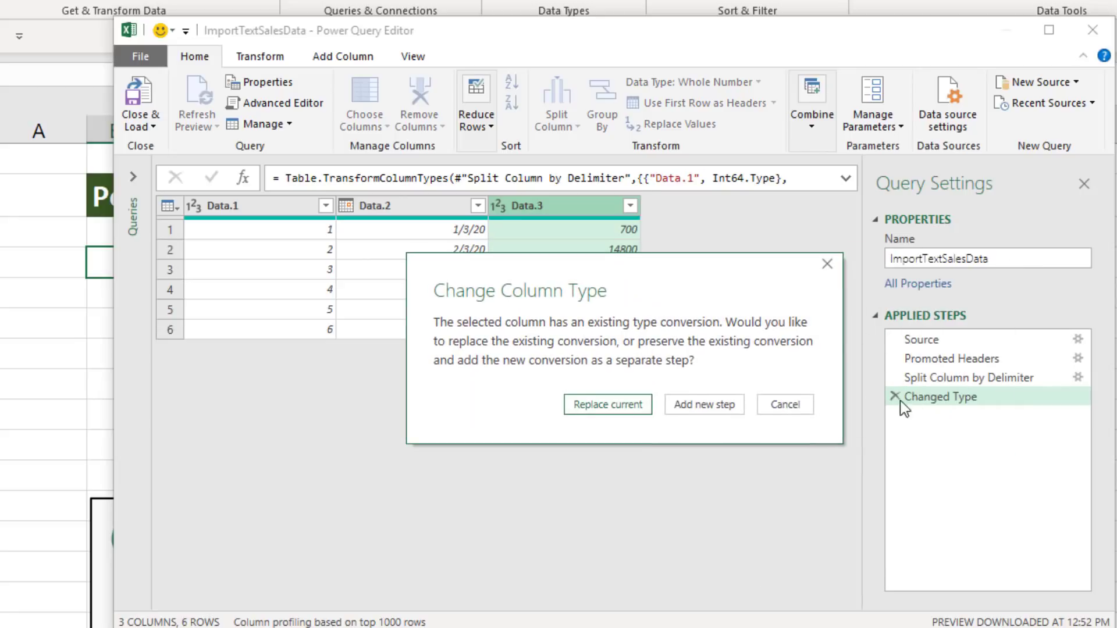
click(591, 406)
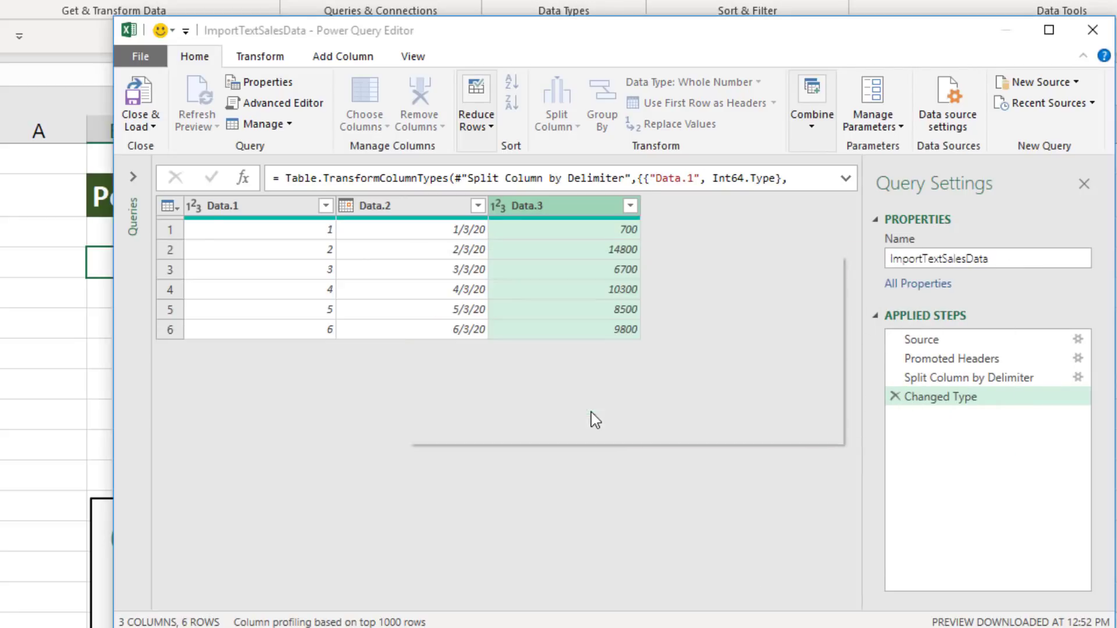
Rename the headers Data.1, Data.2 and Data.3 to ID, Date and Amount
click(215, 210)
double_click(216, 211)
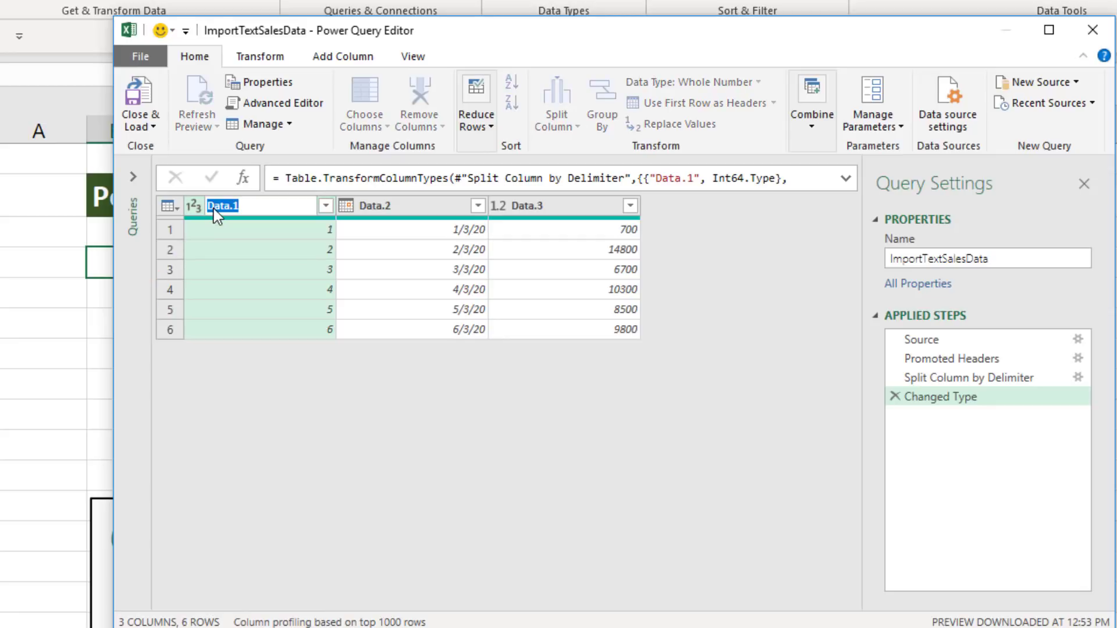
text(ID)
key(Return)
double_click(367, 206)
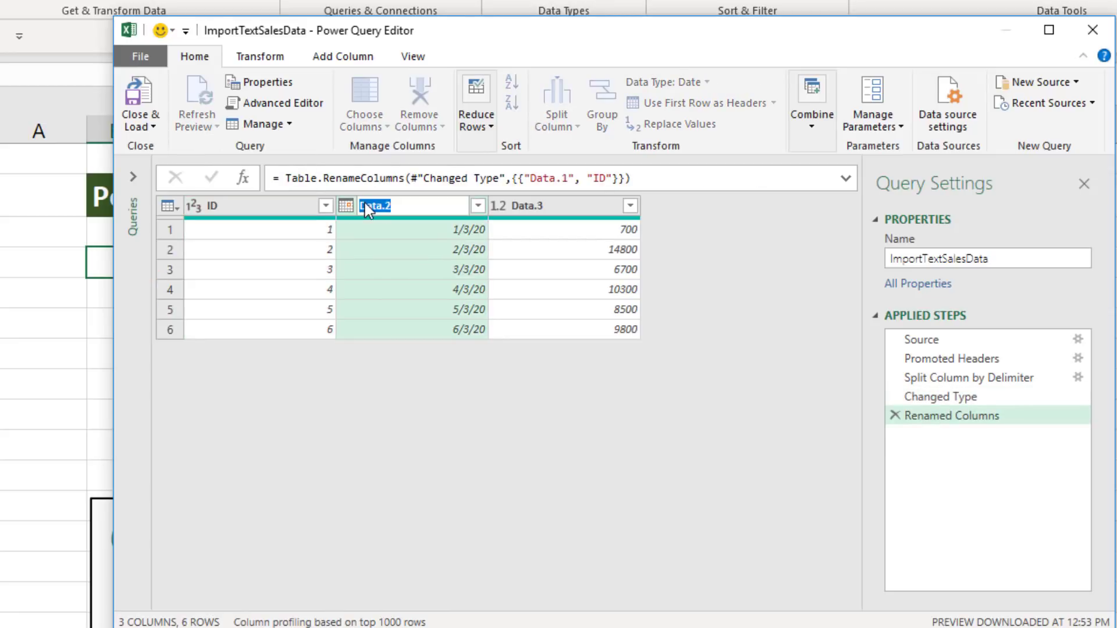
text(Date)
key(Return)
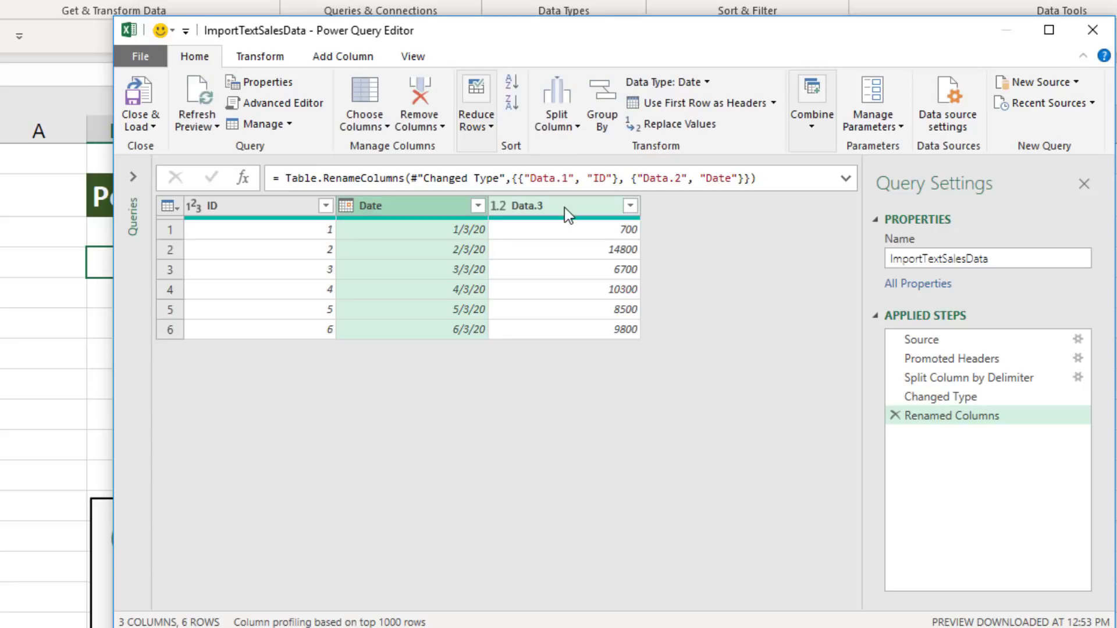
double_click(564, 207)
text(Amount)
key(Return)
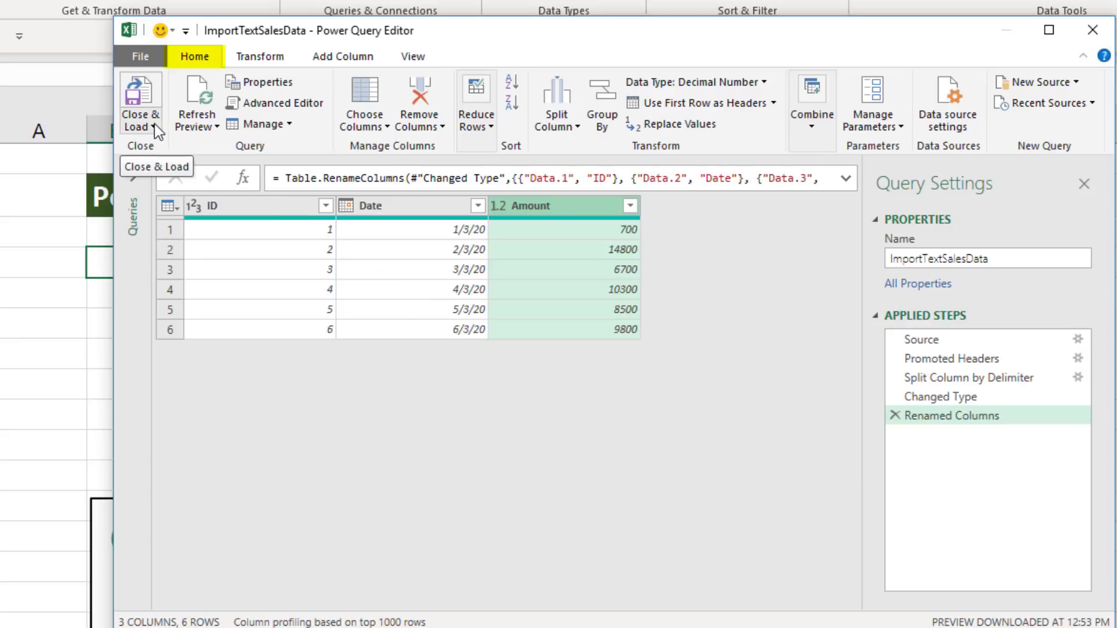
Load the query as a table at $B$4 on the existing sheet, then refresh it
click(156, 125)
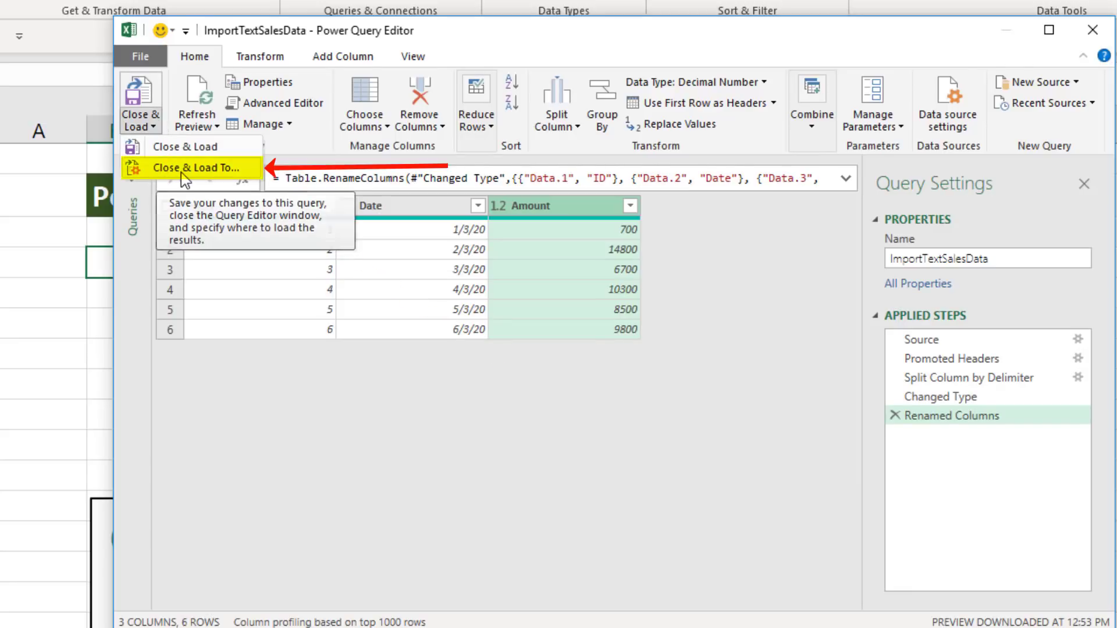
click(223, 169)
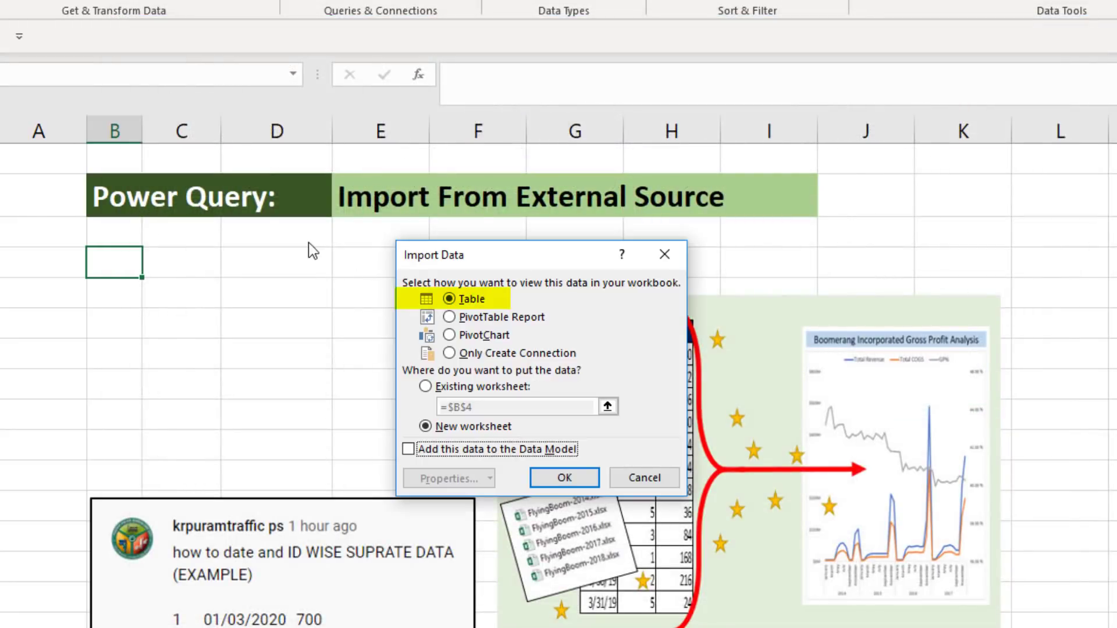
click(428, 390)
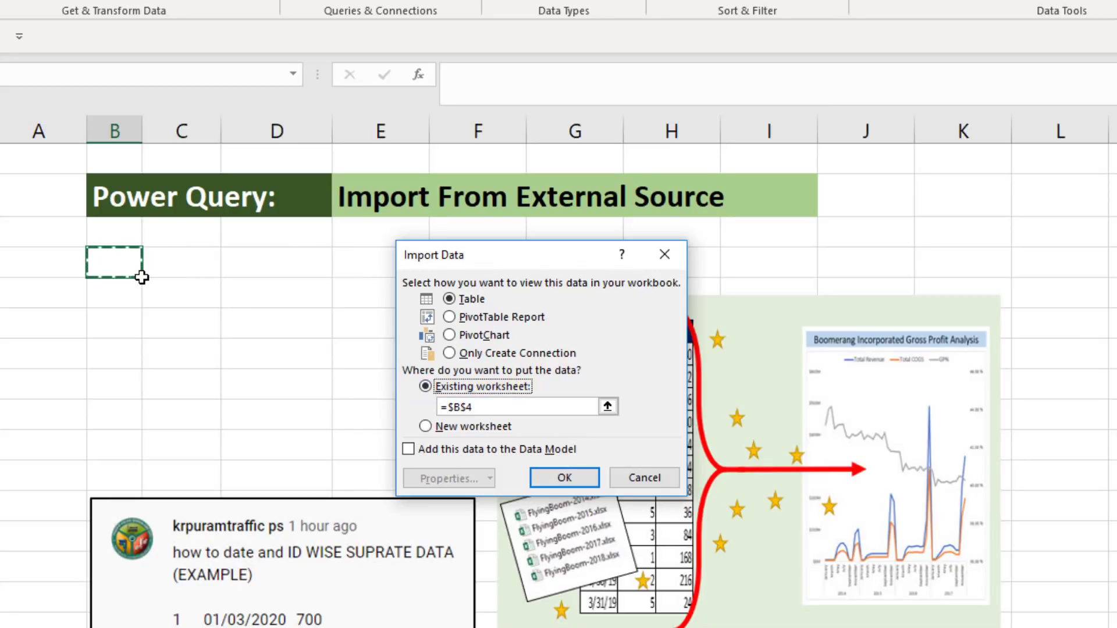
click(577, 480)
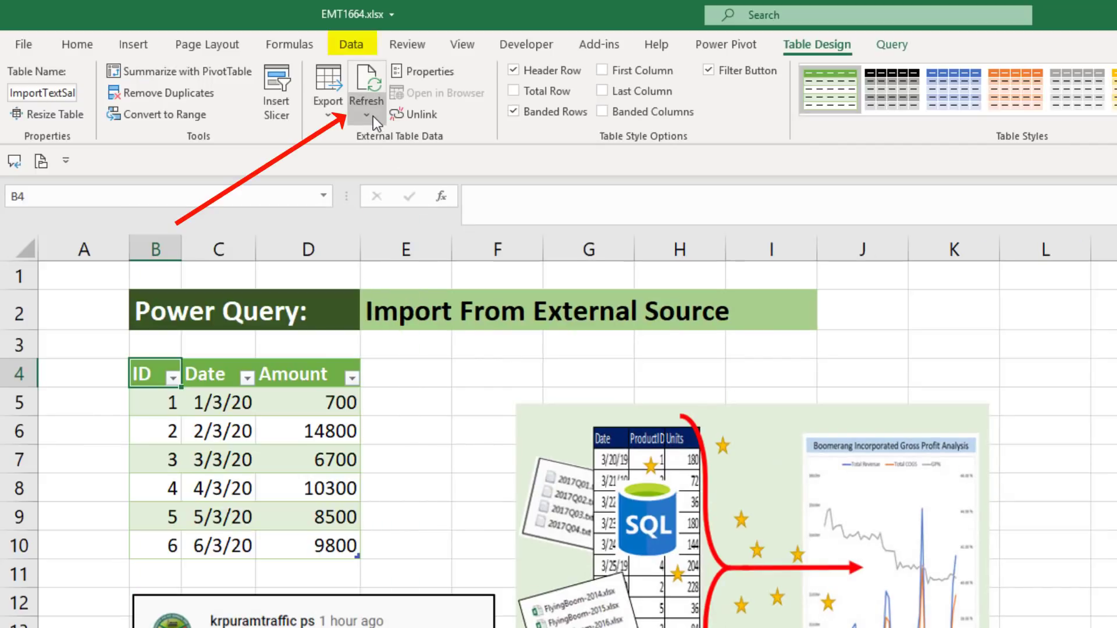
click(371, 116)
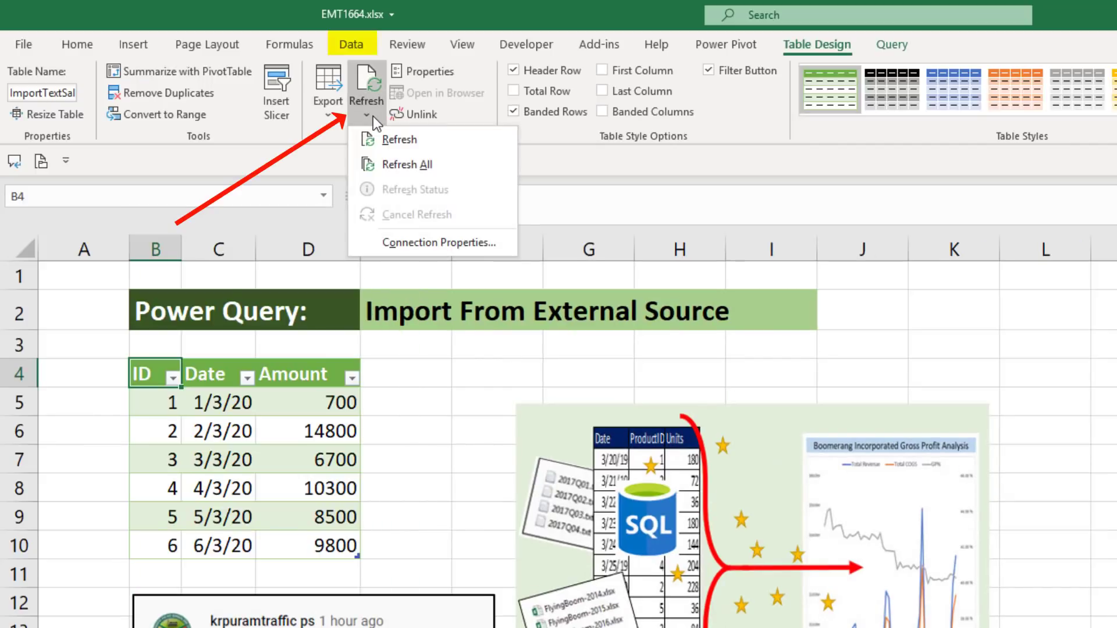
click(392, 141)
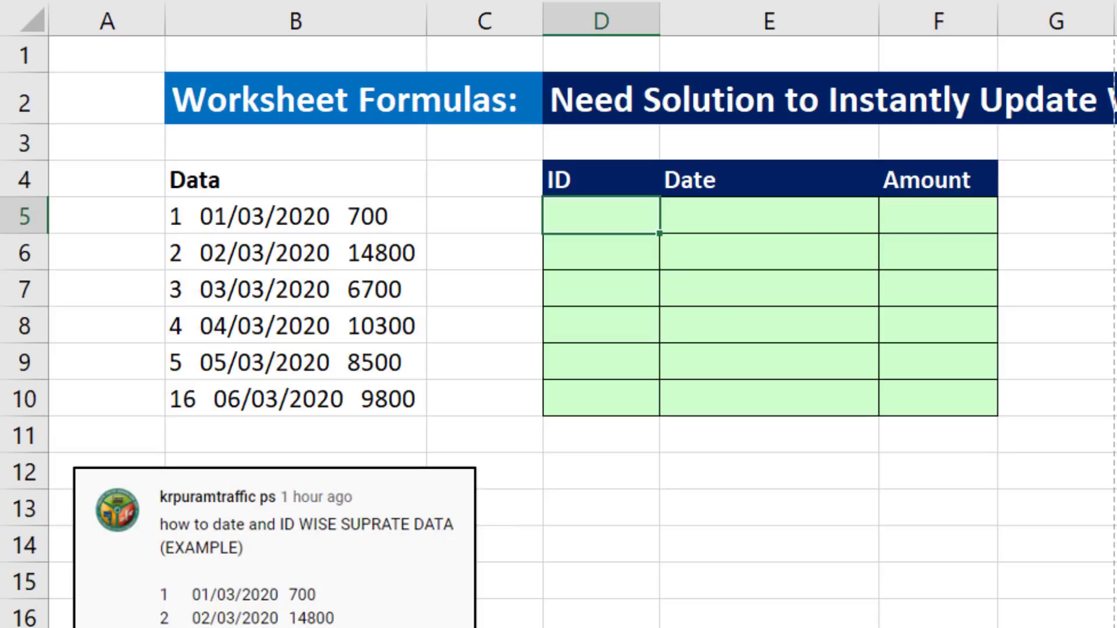
Enter =SEARCH(" ",B5) in D5 and fill it down to D10
text(=s)
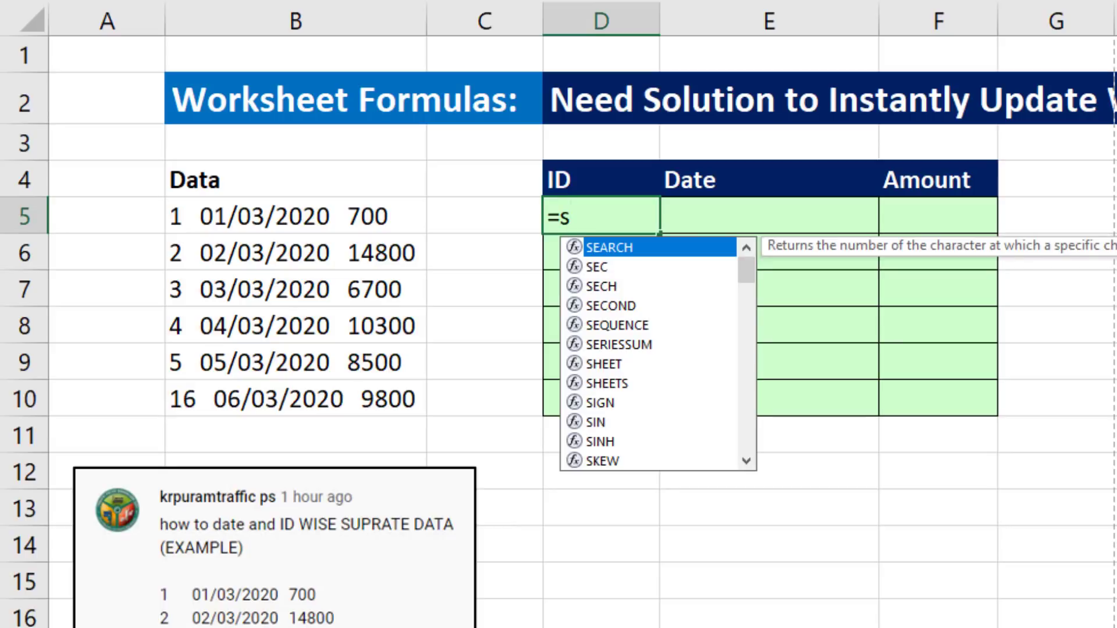
key(Tab)
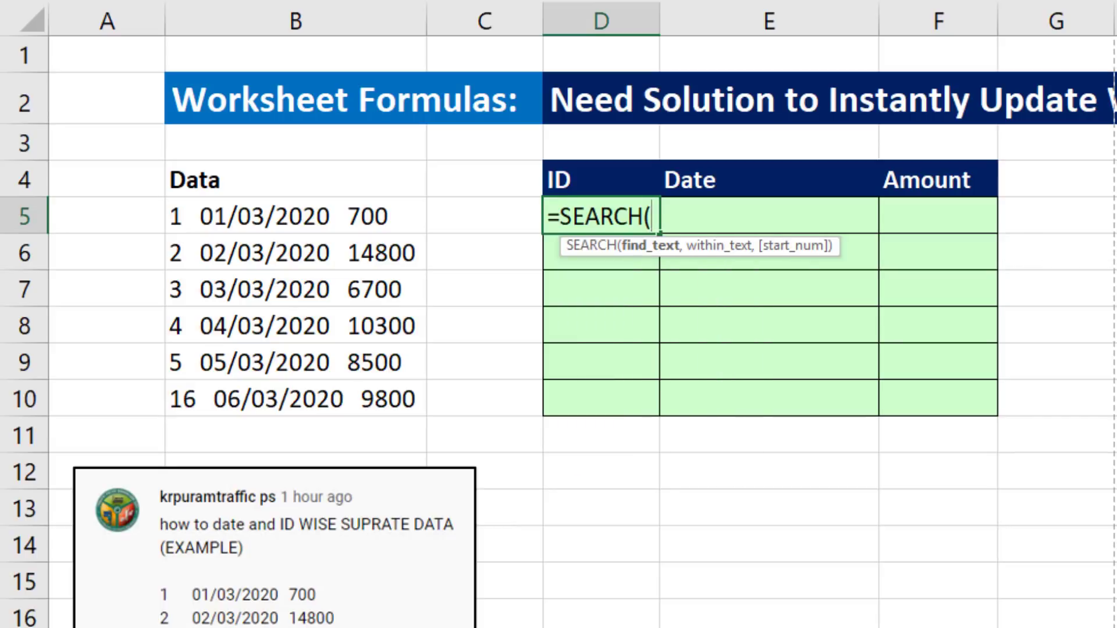
text(")
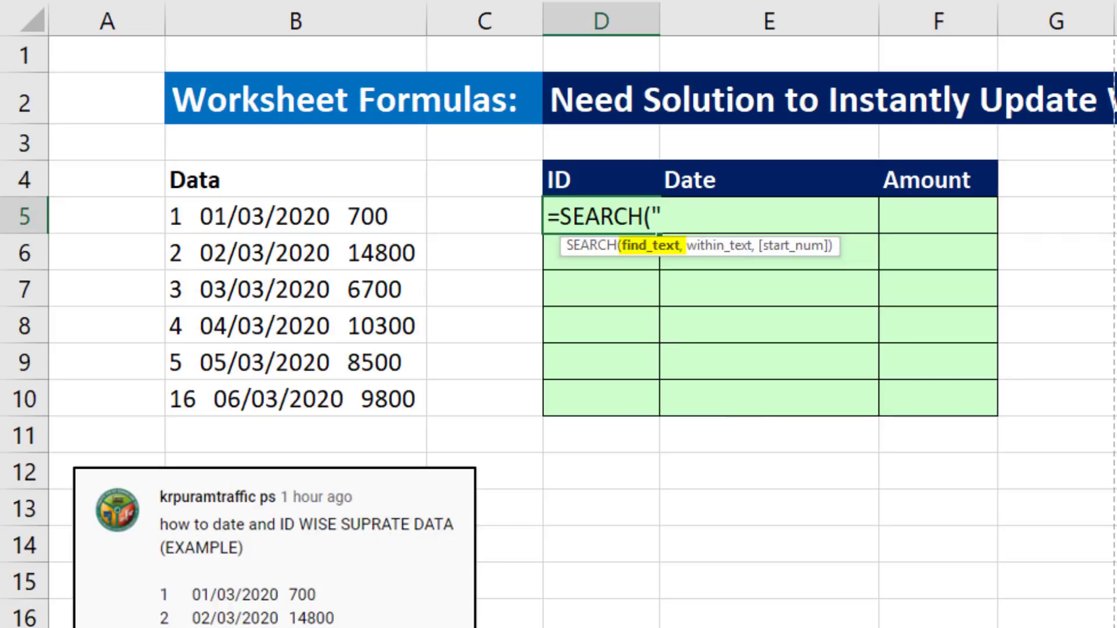
text( ",)
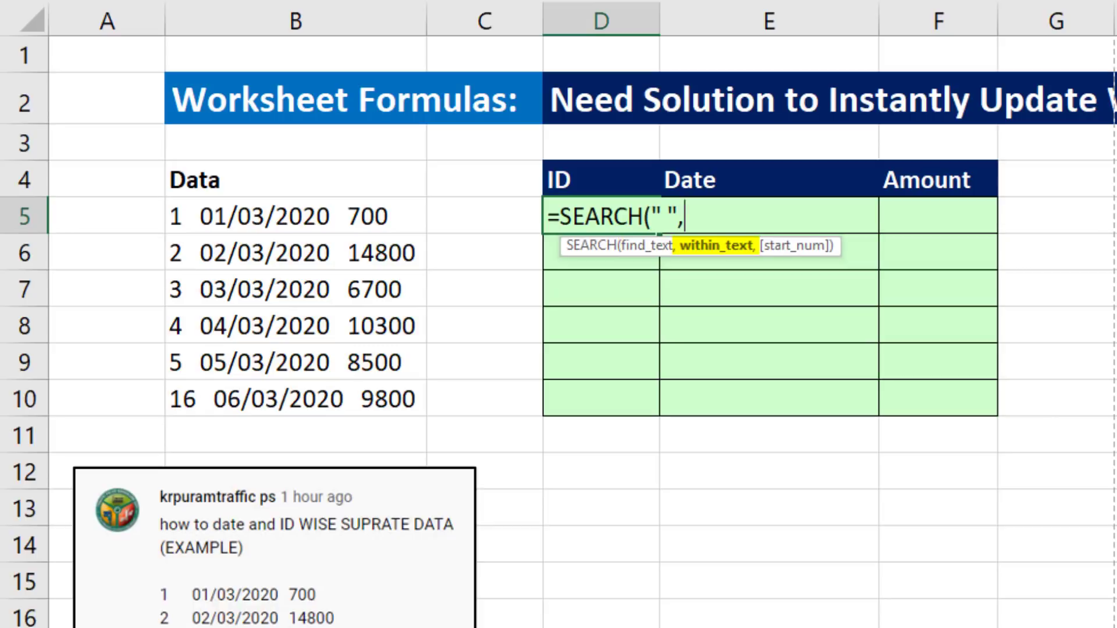
click(295, 211)
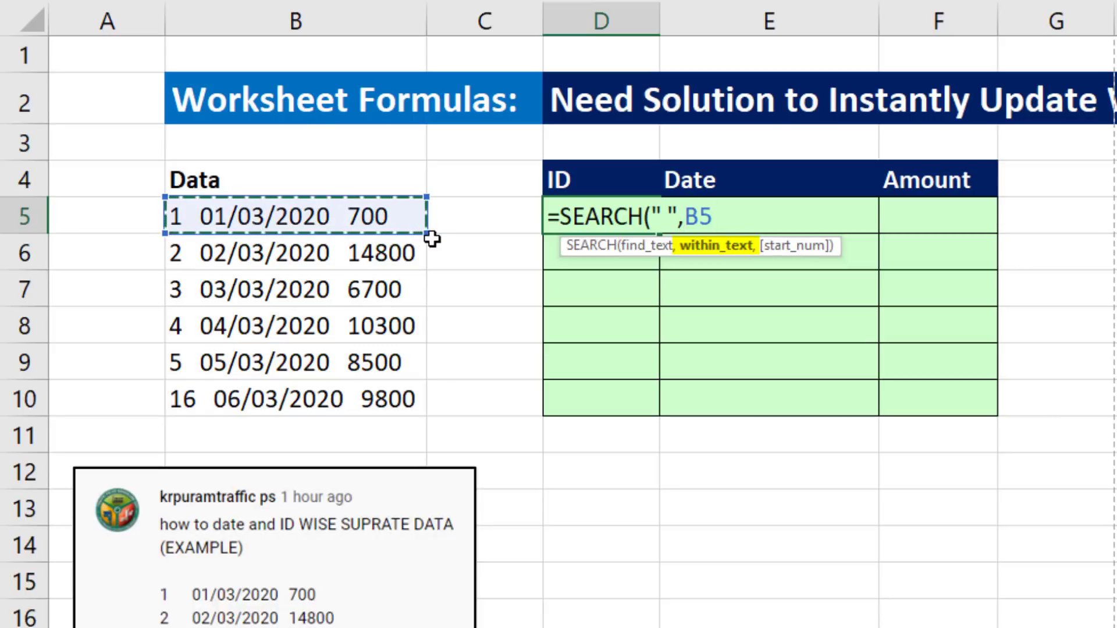
text())
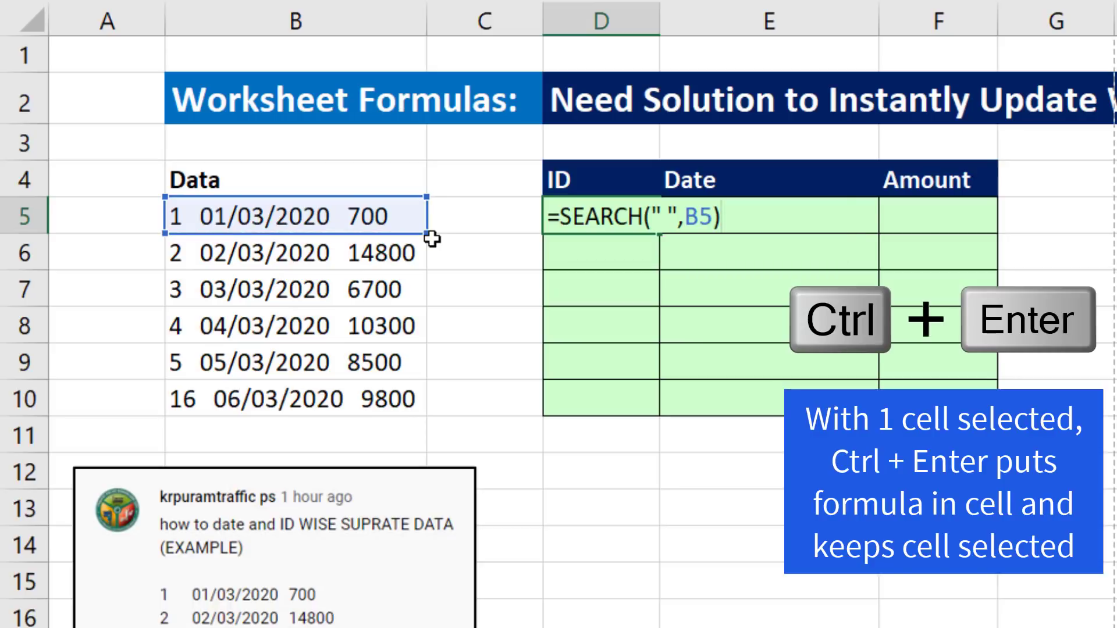
key(ctrl+Return)
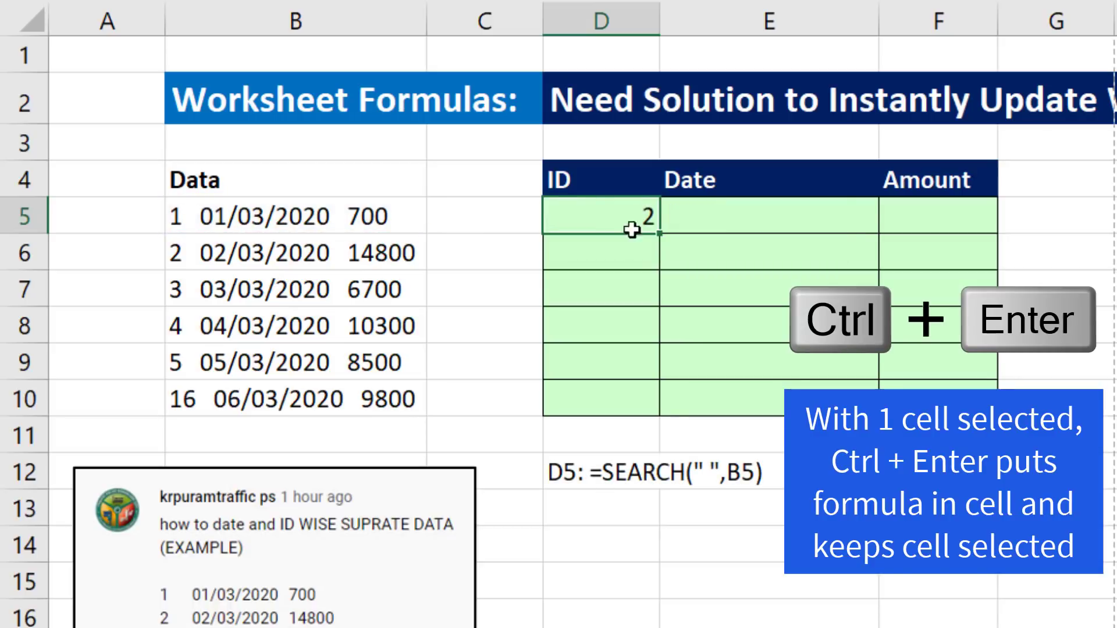
drag(660, 234, 661, 414)
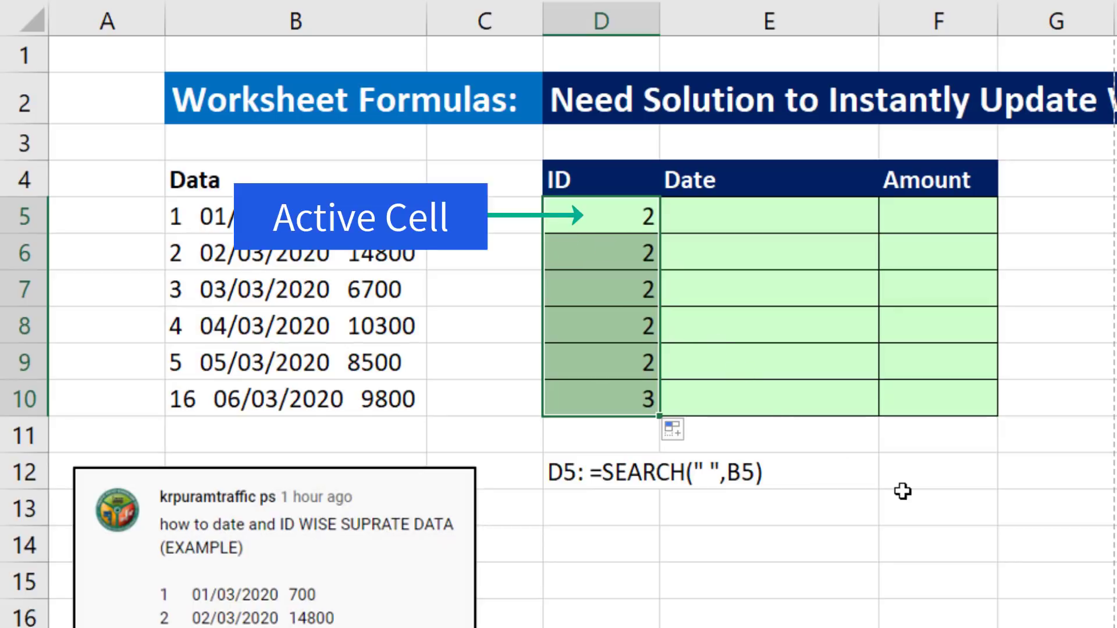
Append -1 to the SEARCH formula and apply it across D5:D10
key(F2)
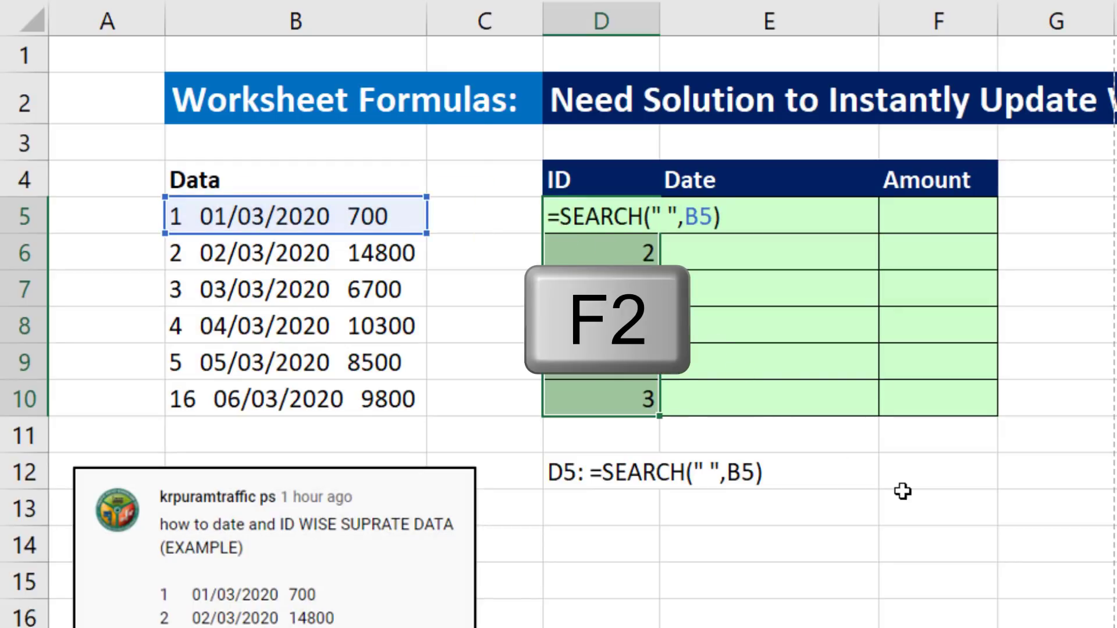
text(-1)
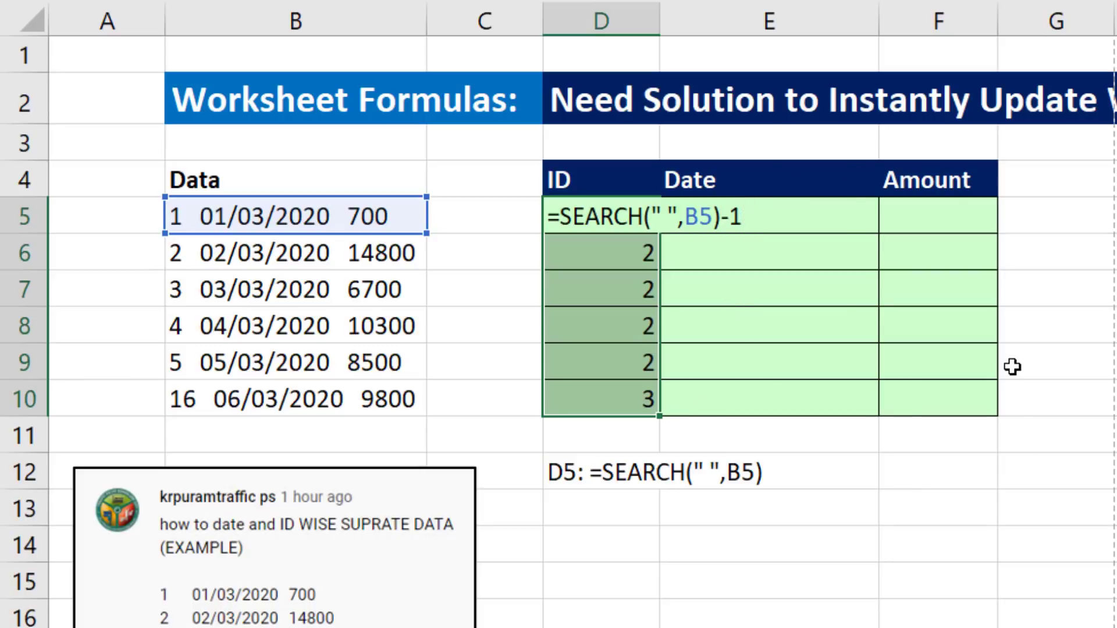
key(ctrl+Return)
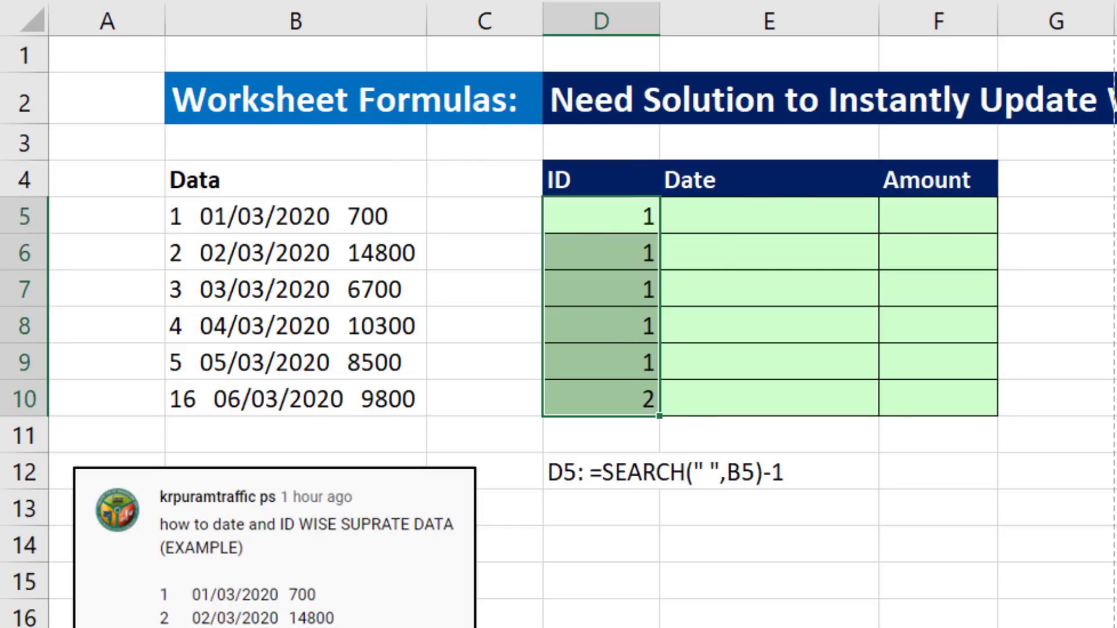
Wrap it as =LEFT(B5,SEARCH(" ",B5)-1) across D5:D10 to extract each leading ID
key(F2)
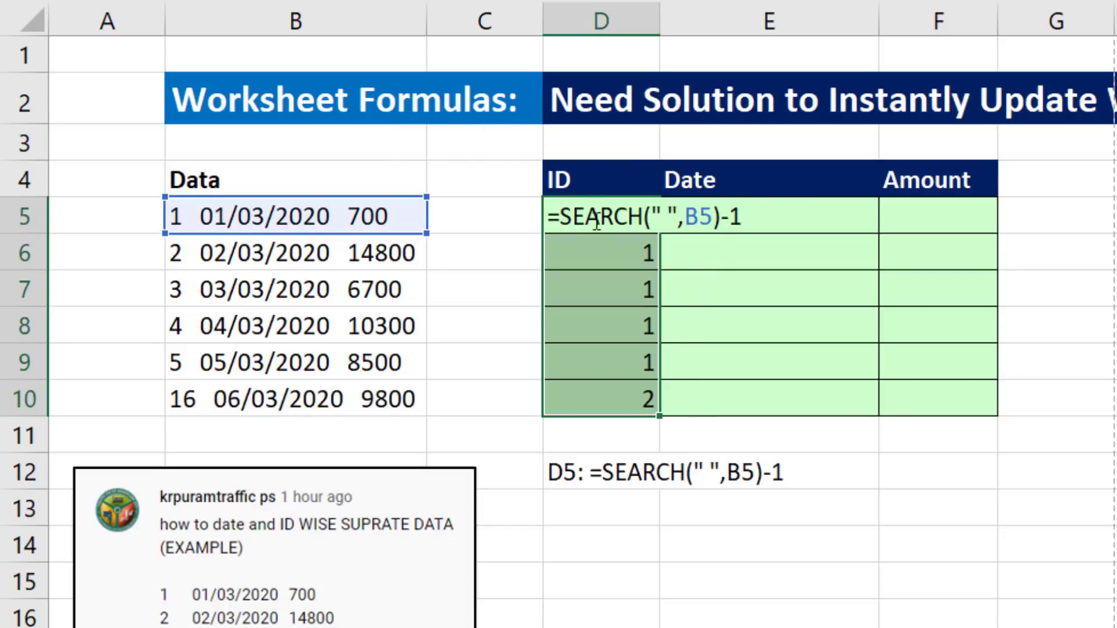
click(556, 218)
text(left)
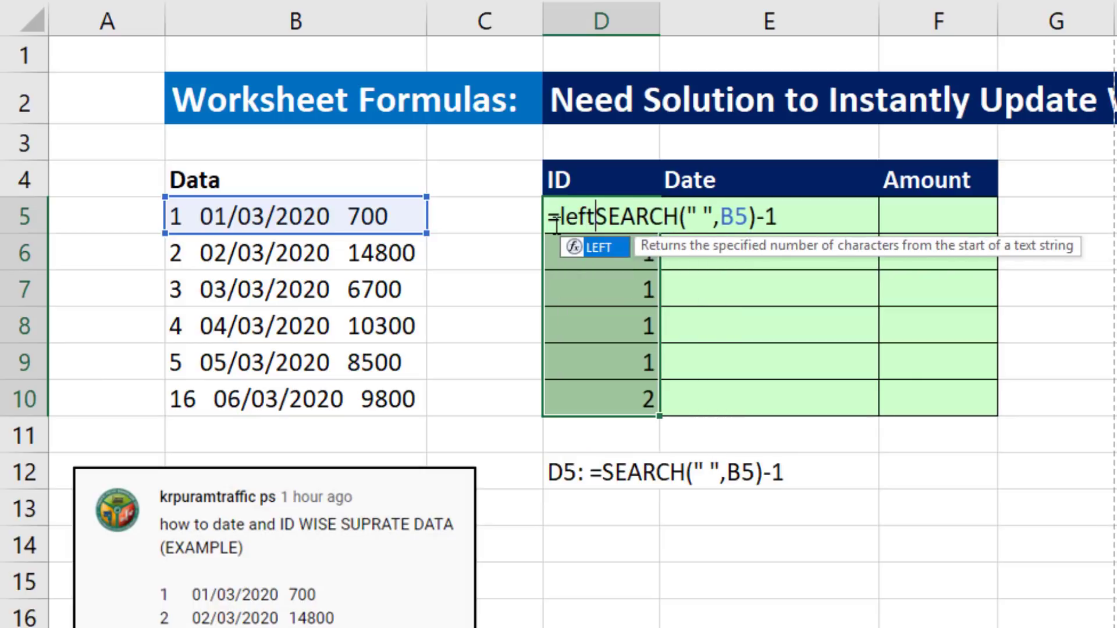
key(Tab)
click(257, 217)
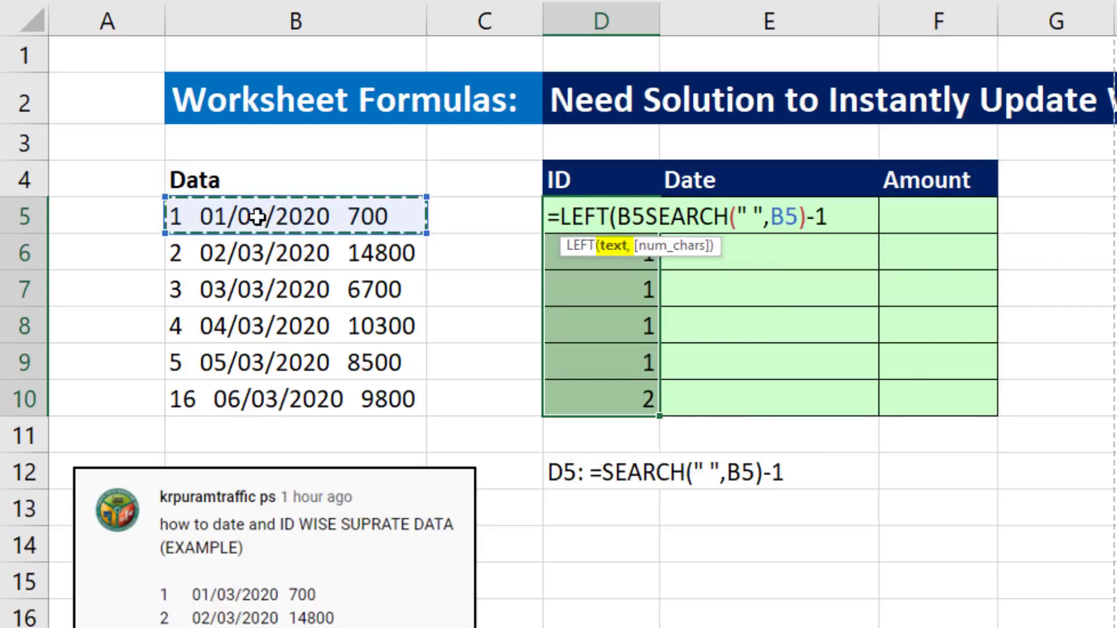
text(,B5)
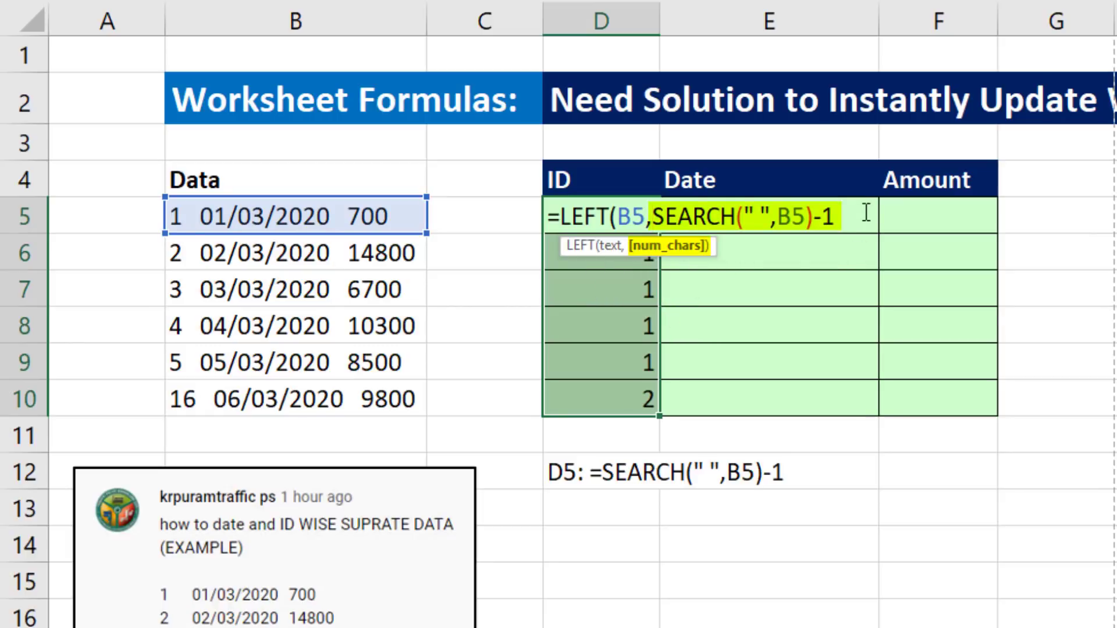
text())
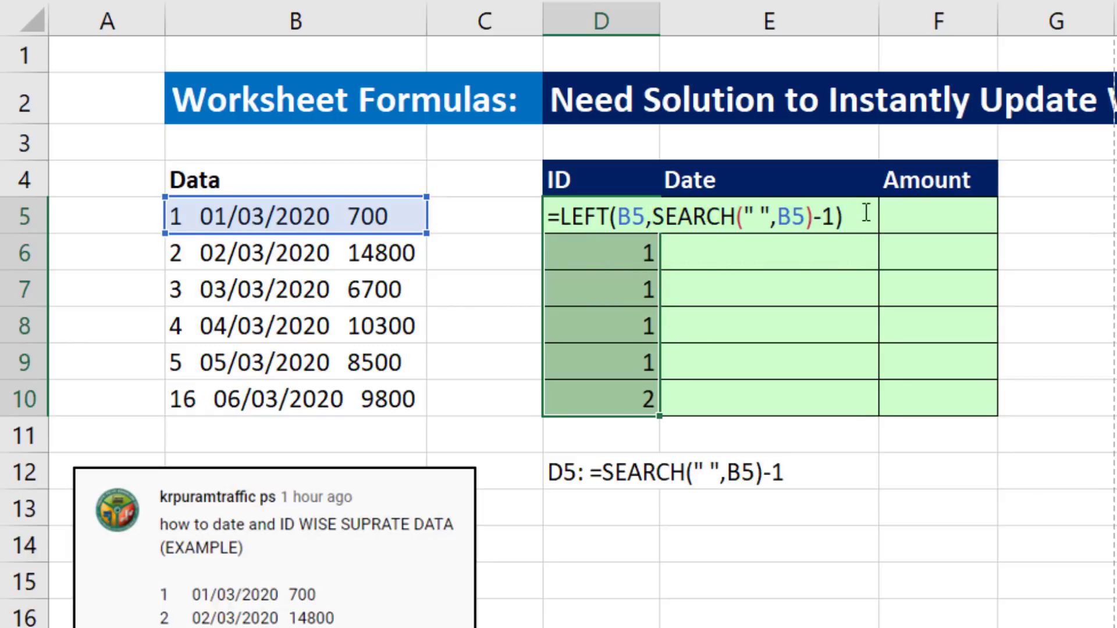
key(ctrl+Return)
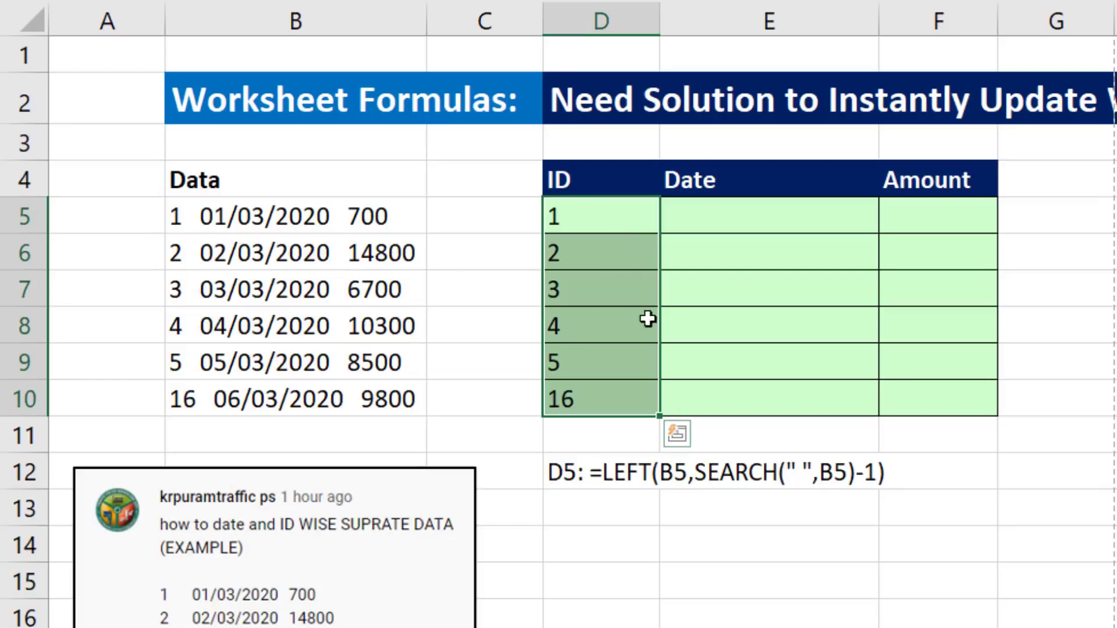
Append +0 to the LEFT formula across D5:D10 so the IDs 1, 2, 3, 4, 5, 16 become numbers
key(F2)
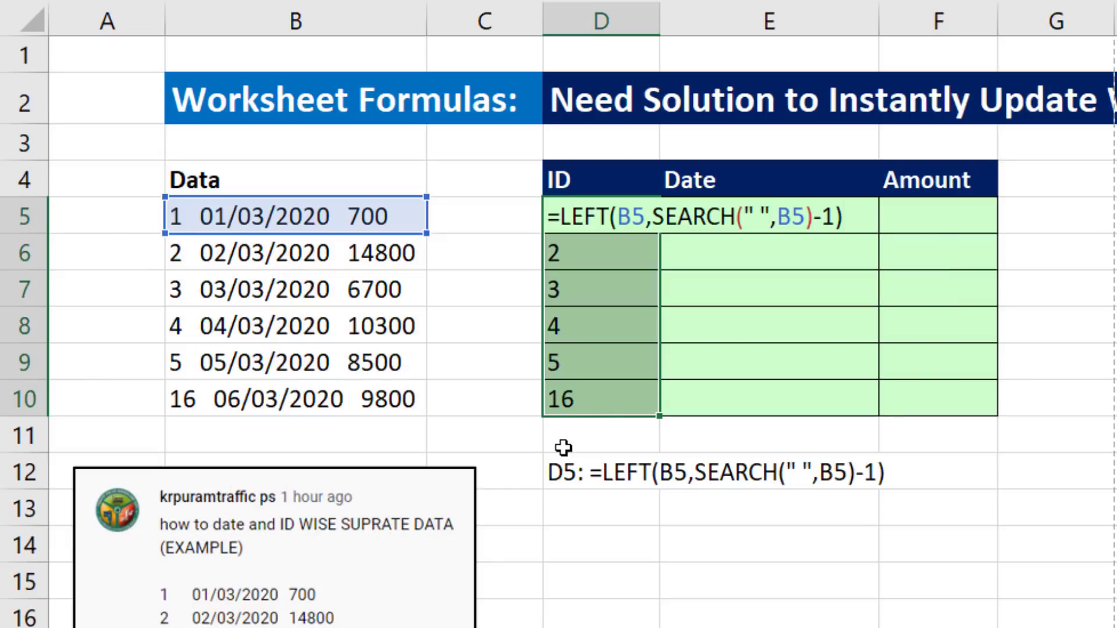
text(+0)
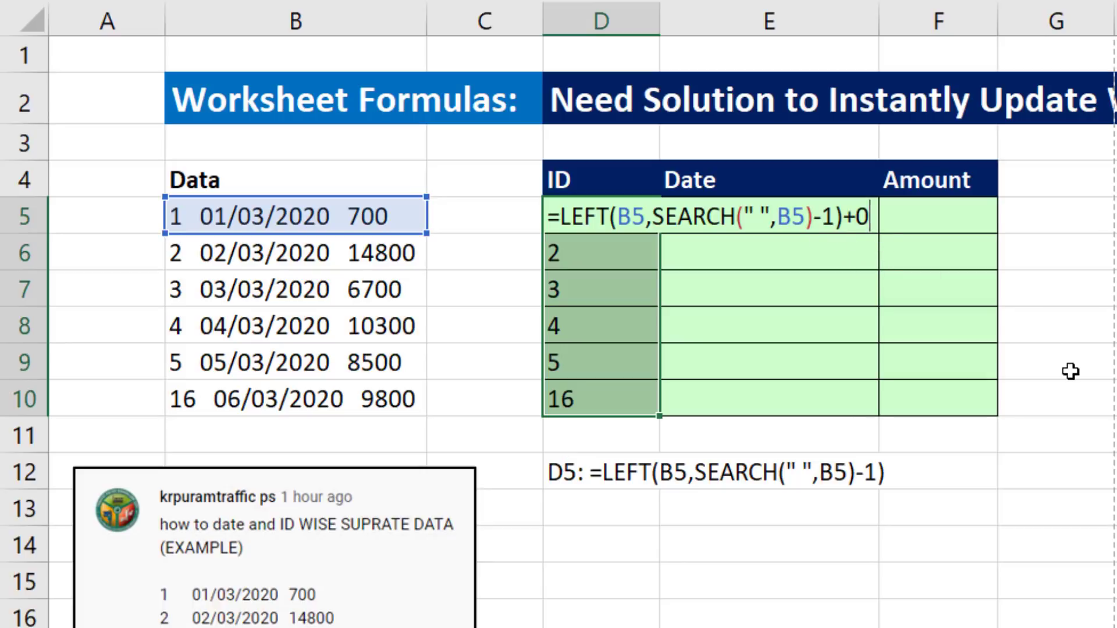
key(ctrl+Return)
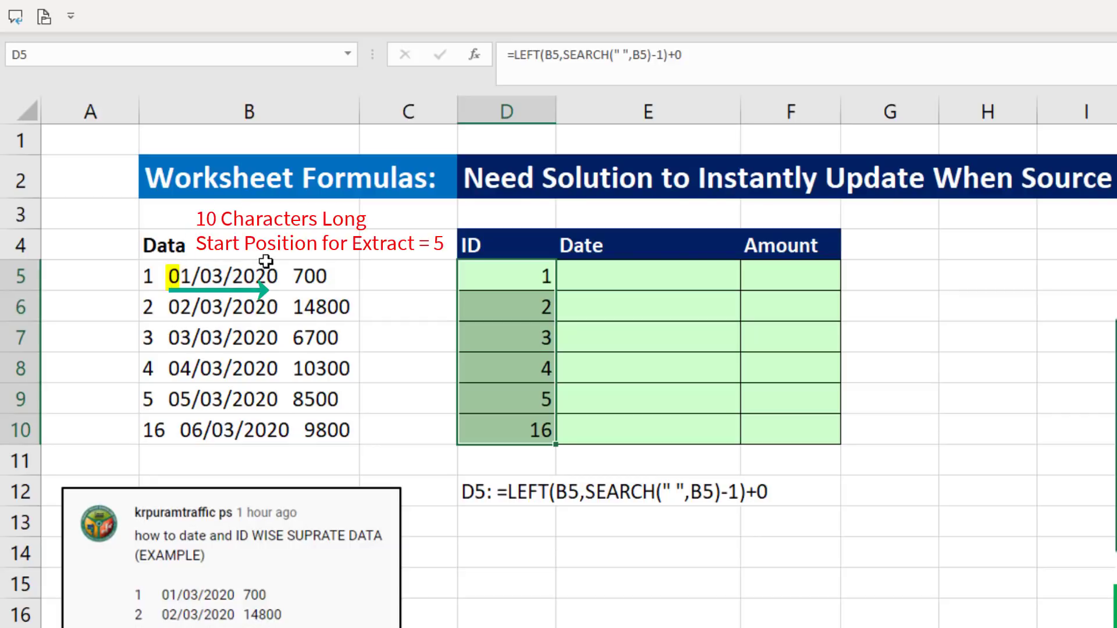
Enter =SEARCH("/",B5)-2 in E5 and fill it down to E10
click(685, 272)
text(=)
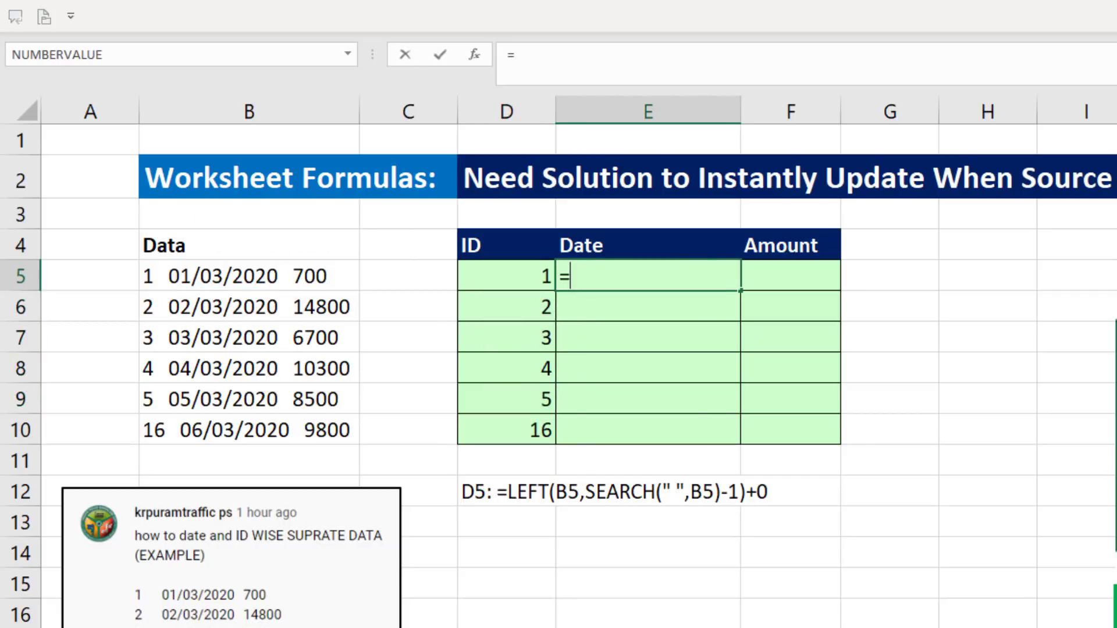
text(mid)
key(Tab)
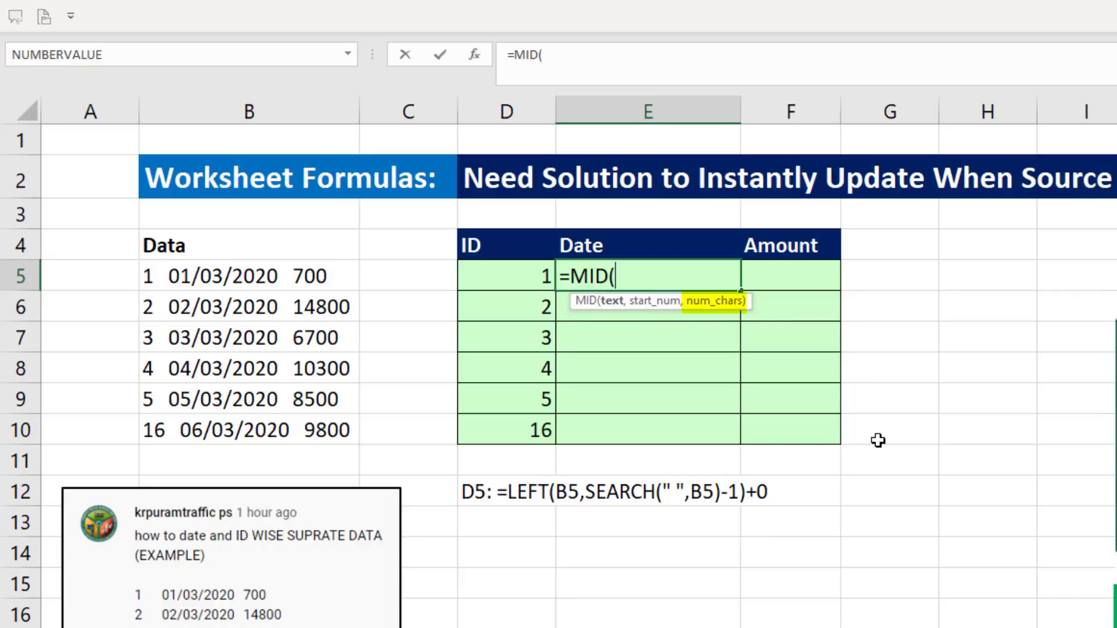
key(Escape)
text(=s)
key(Tab)
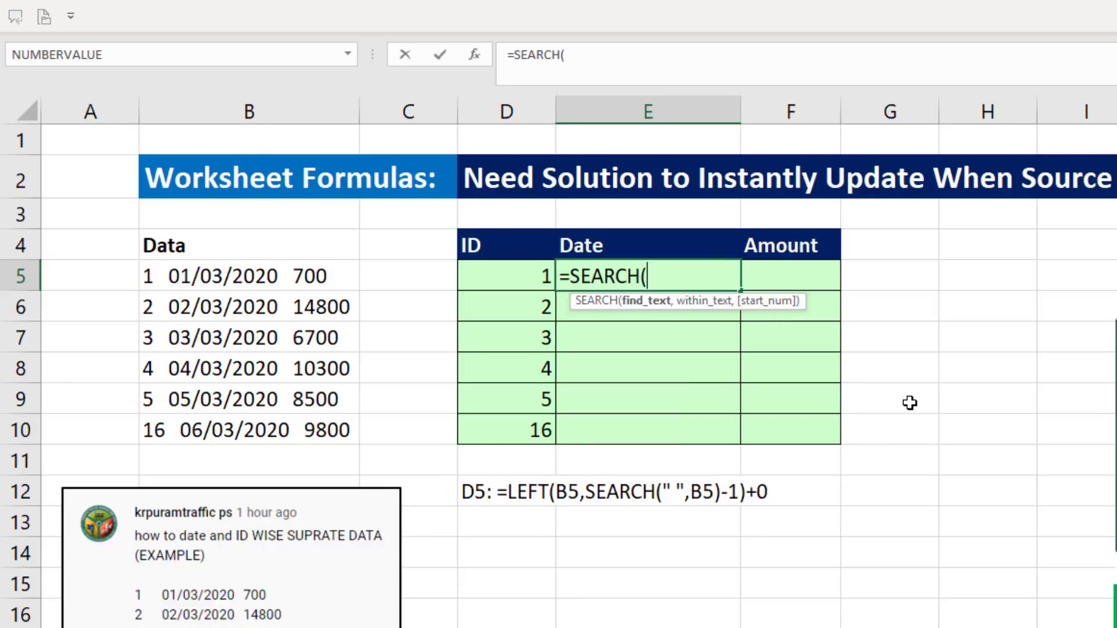
text("/",)
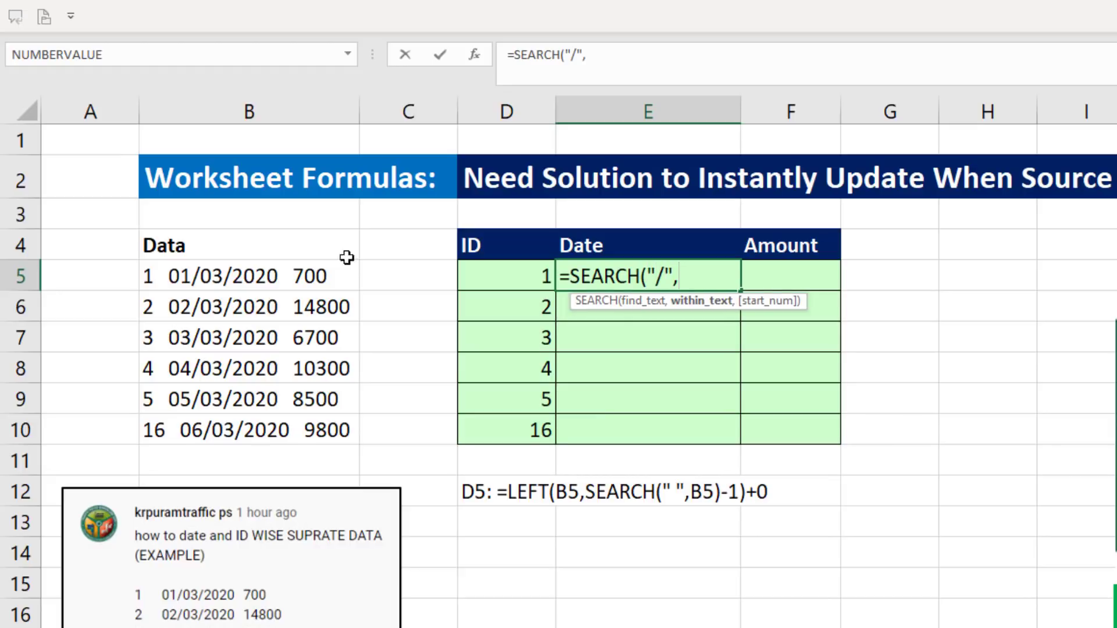
click(324, 267)
text())
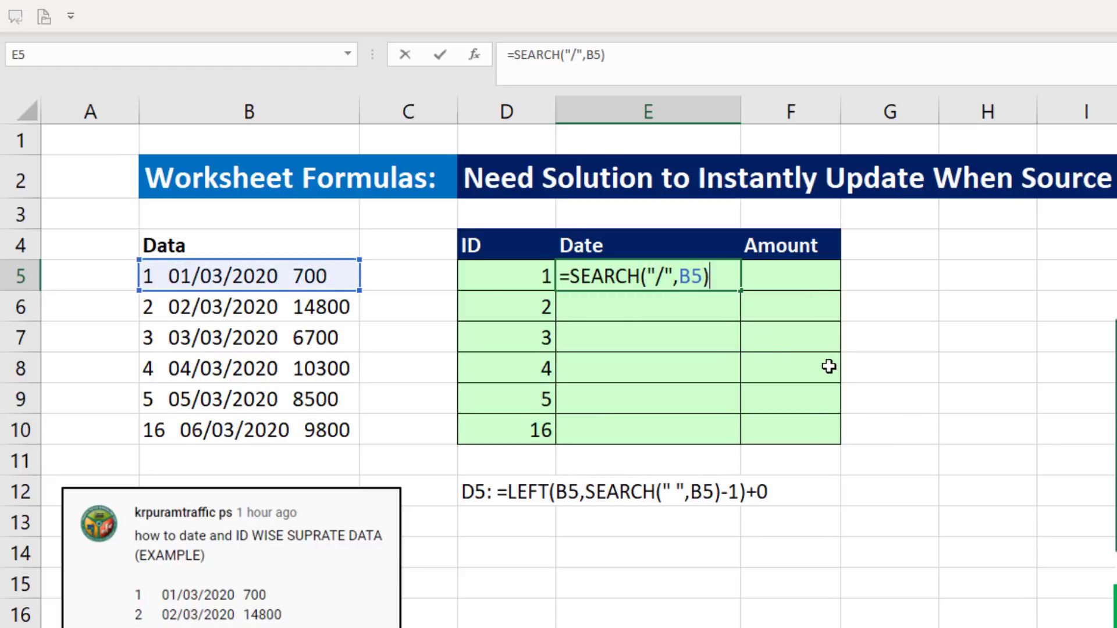
text(-2)
key(ctrl+Return)
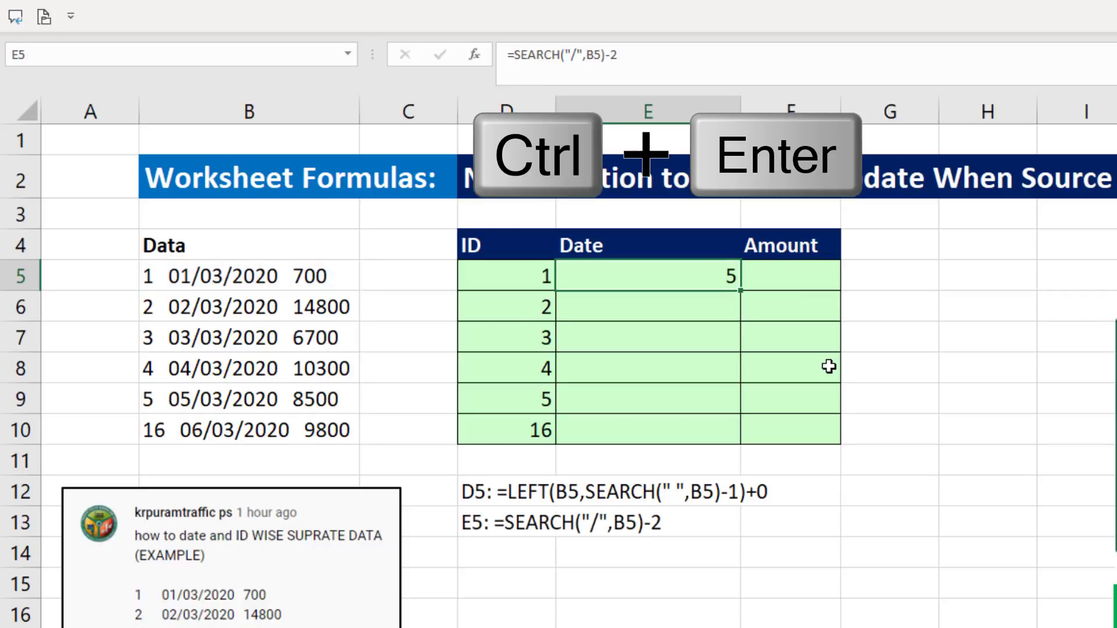
double_click(741, 291)
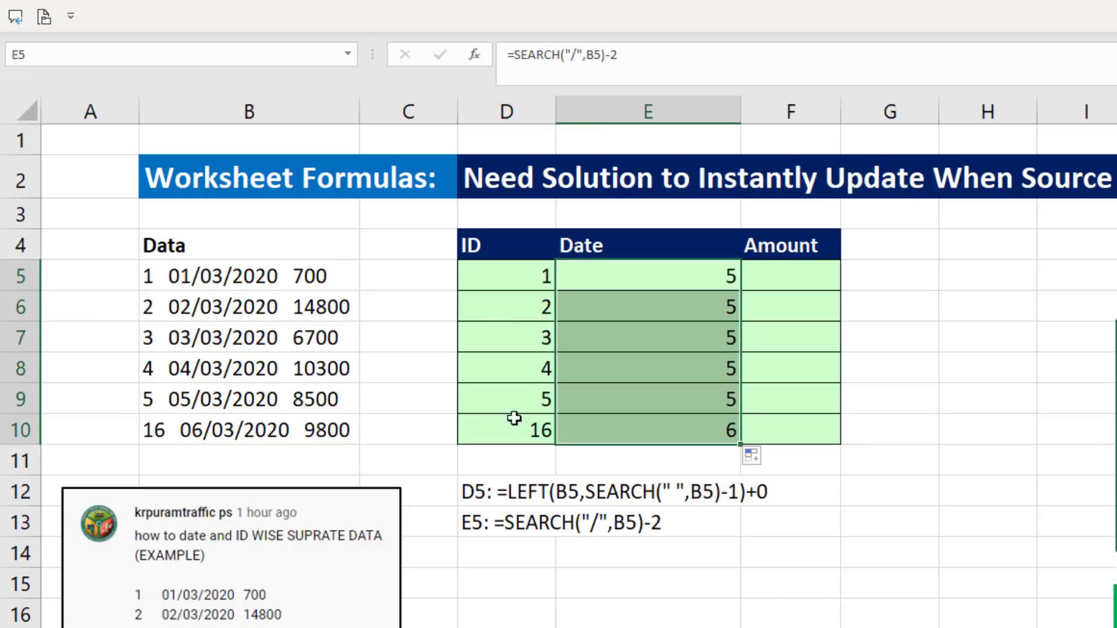
Wrap it as =MID(B5,SEARCH("/",B5)-2,10) across E5:E10 to show dates 01/03/2020 to 06/03/2020
double_click(564, 282)
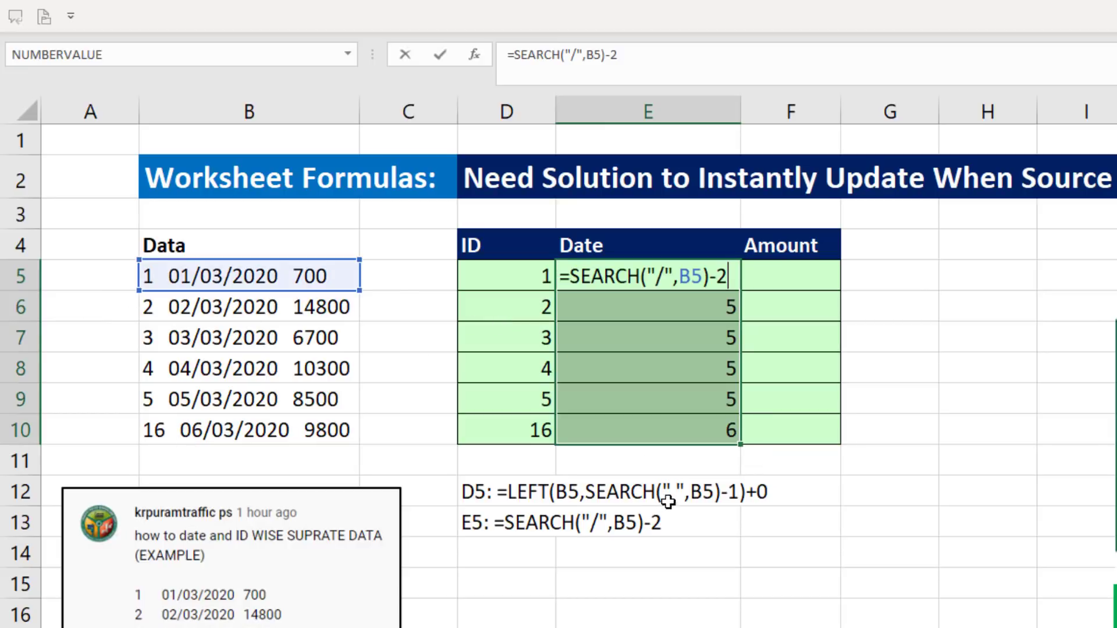
click(572, 284)
text(mi)
key(Tab)
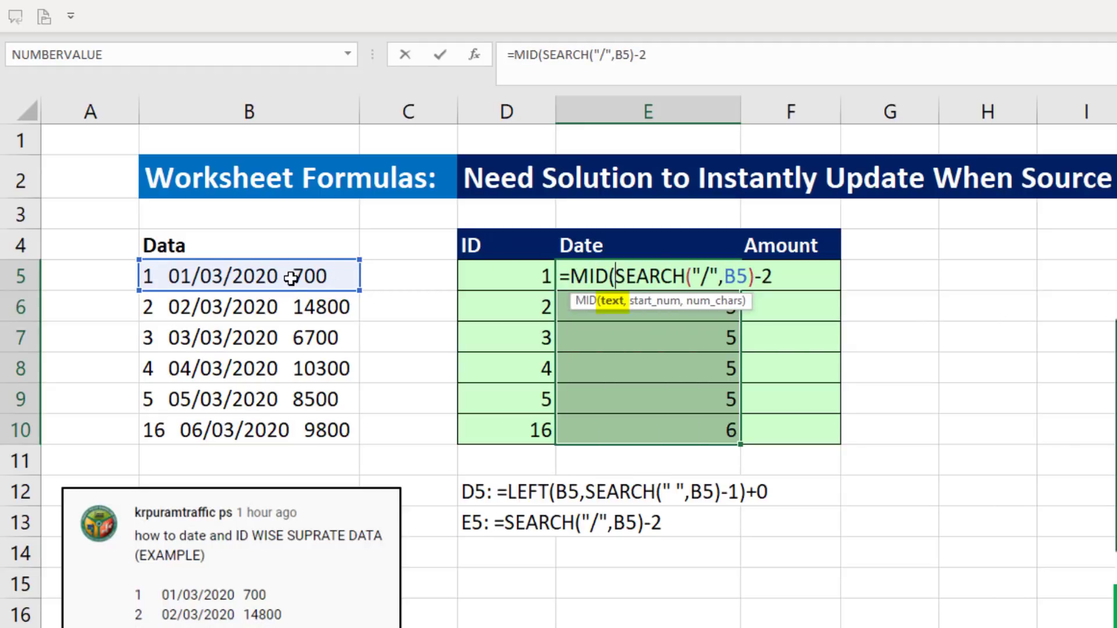
click(290, 278)
text(,)
click(824, 281)
text(,)
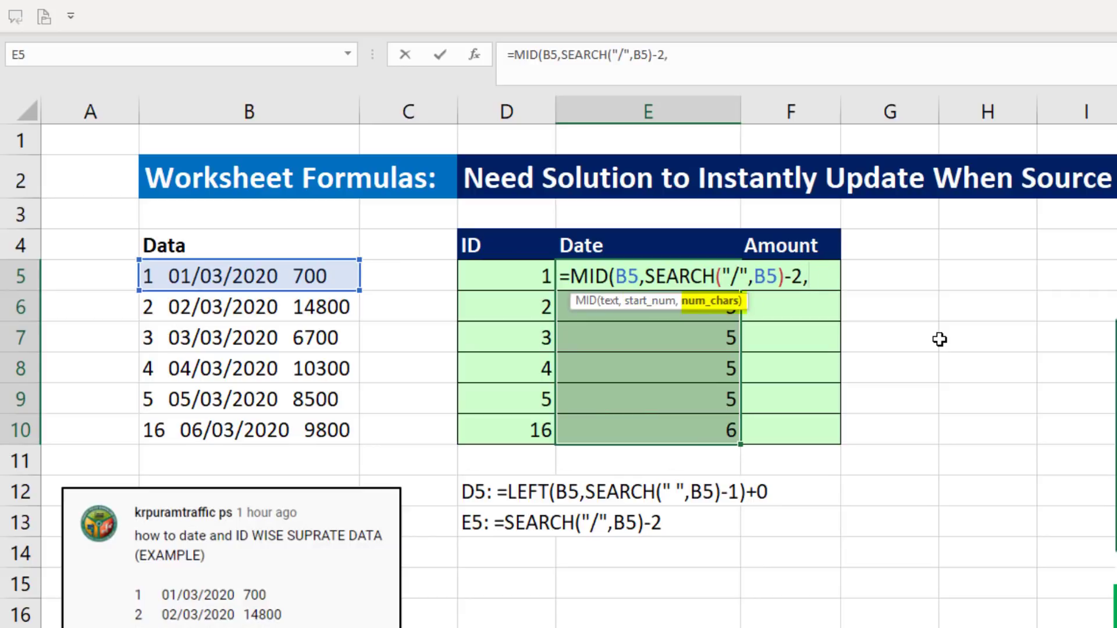
text(10))
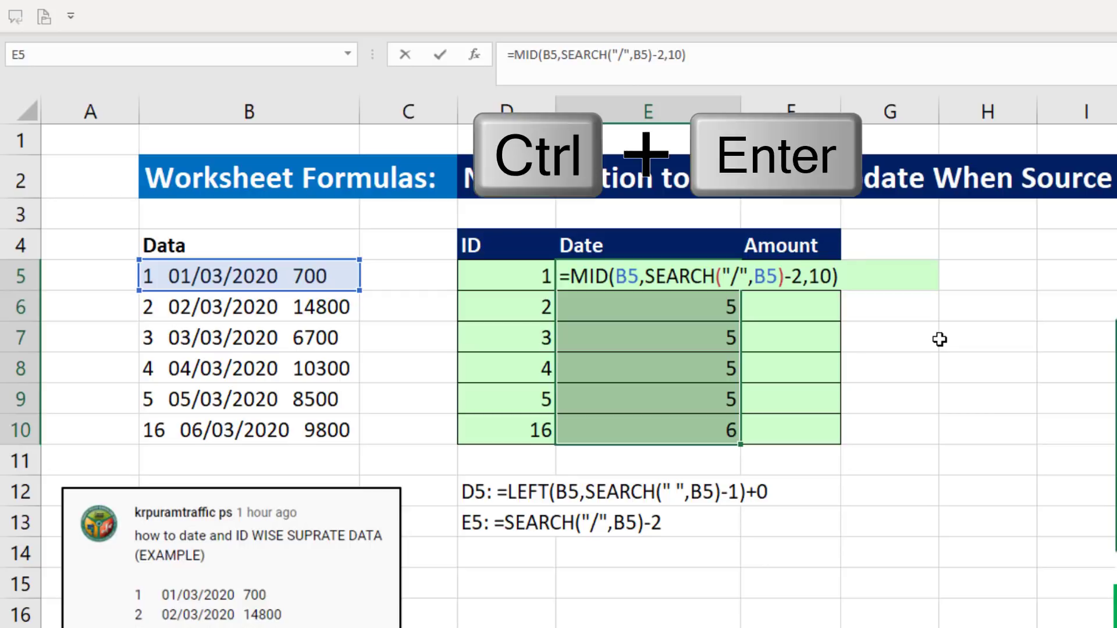
key(ctrl+Return)
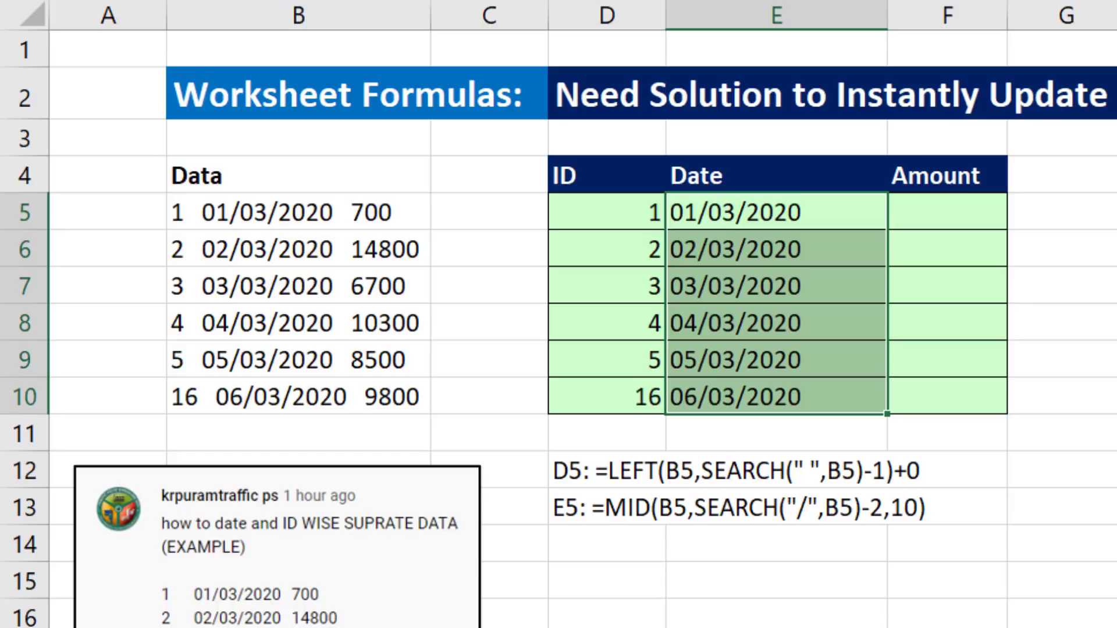
Append +0 to the E5:E10 date formula to turn the date text into real dates
key(F2)
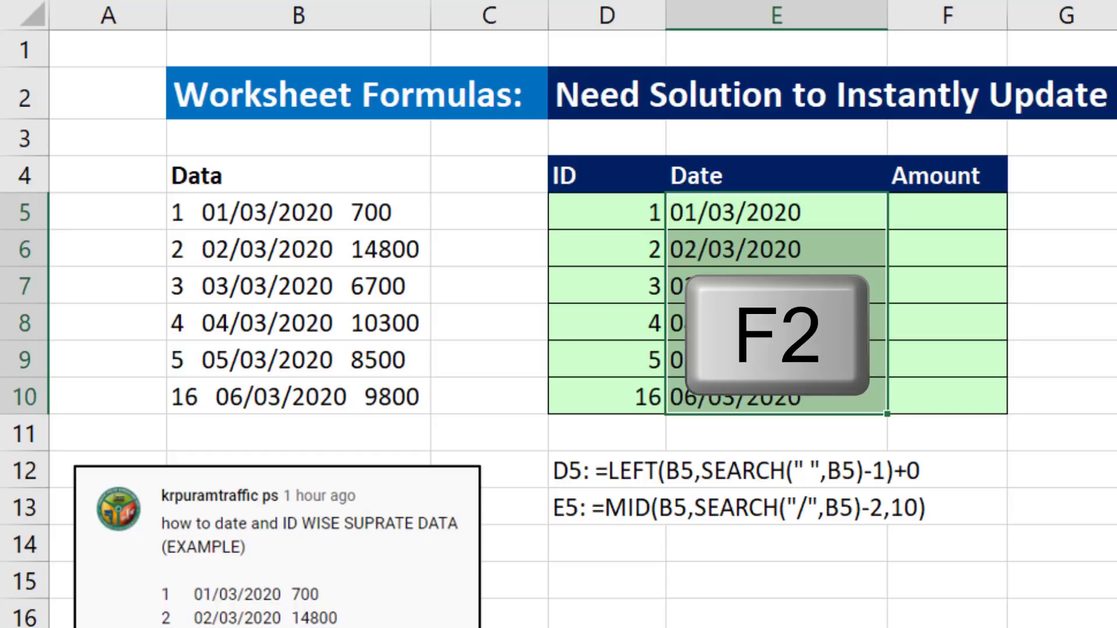
text(+0)
key(ctrl+Return)
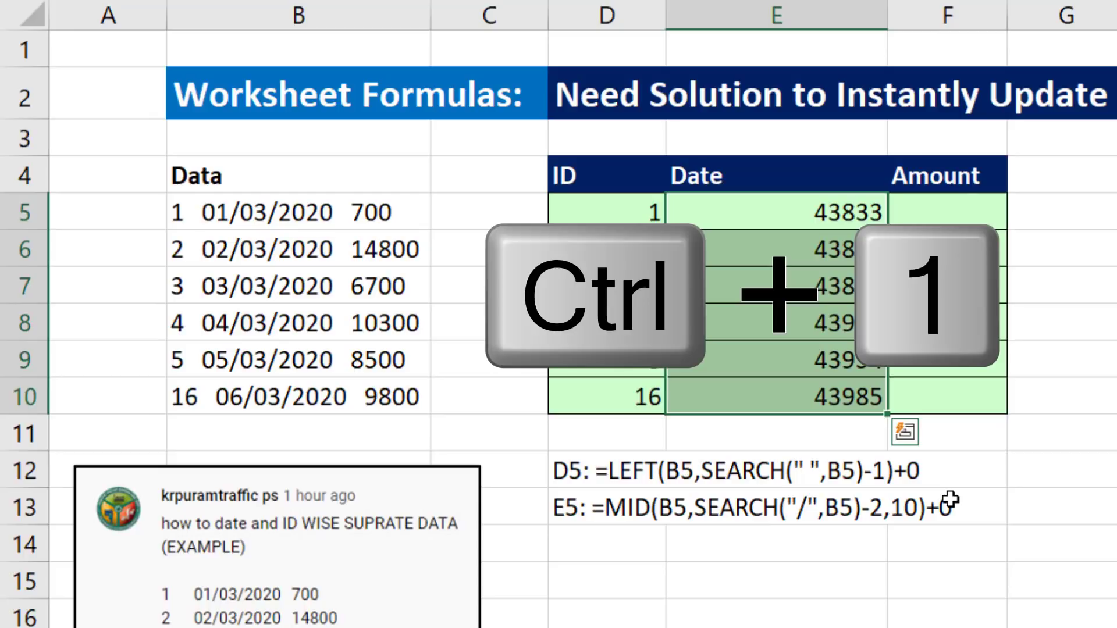
Apply the custom number format mm/dd/yyy to E5:E10
key(ctrl+1)
click(464, 299)
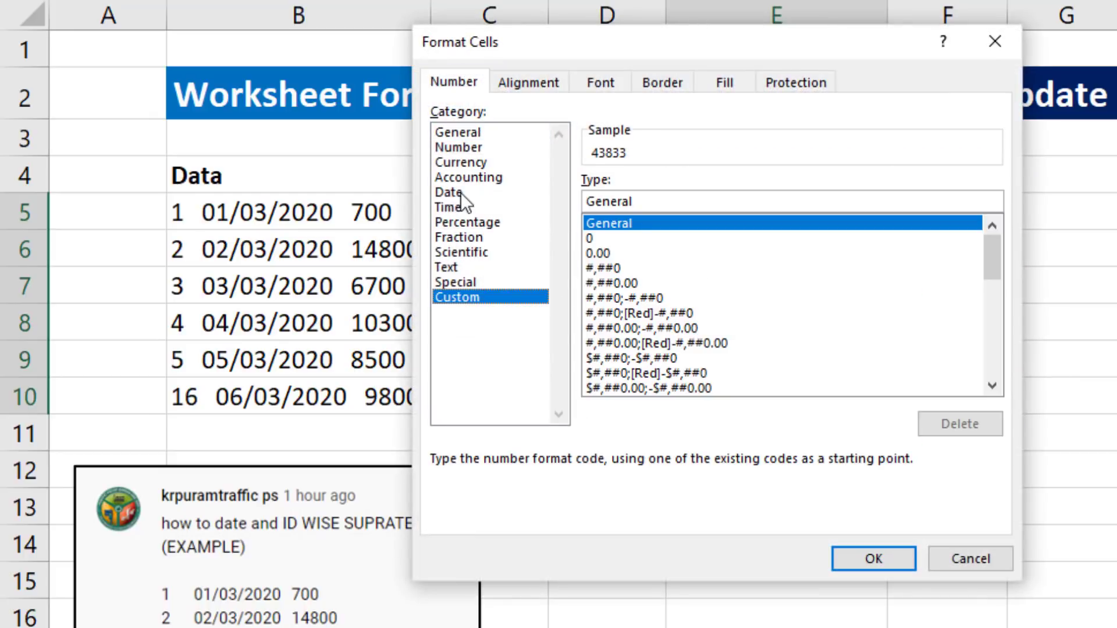
double_click(655, 201)
text(mm/dd)
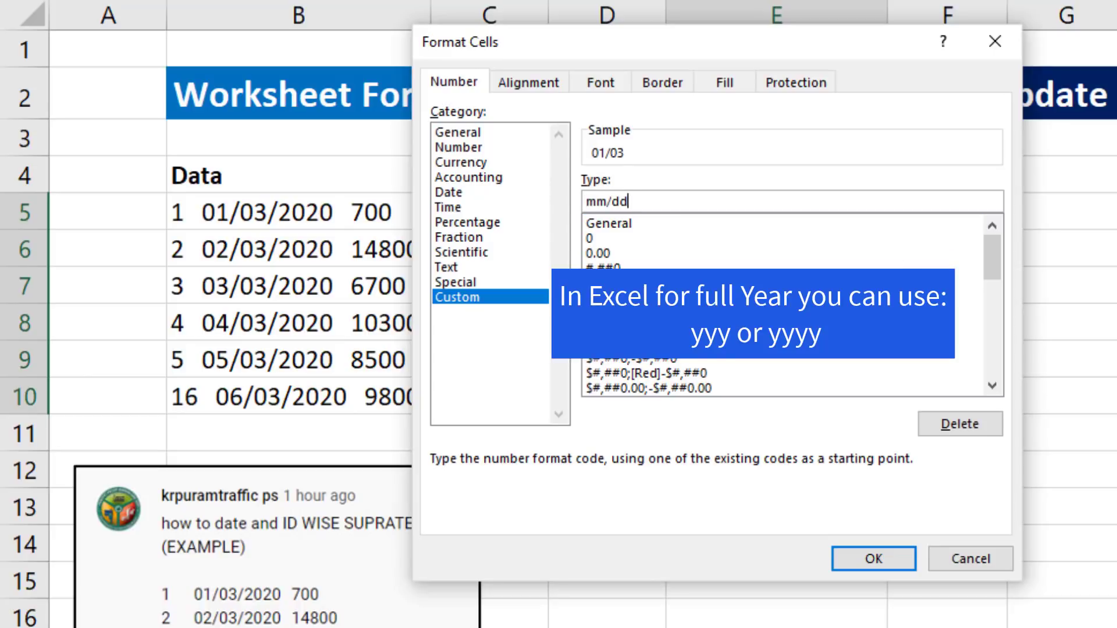
text(/yyy)
click(906, 563)
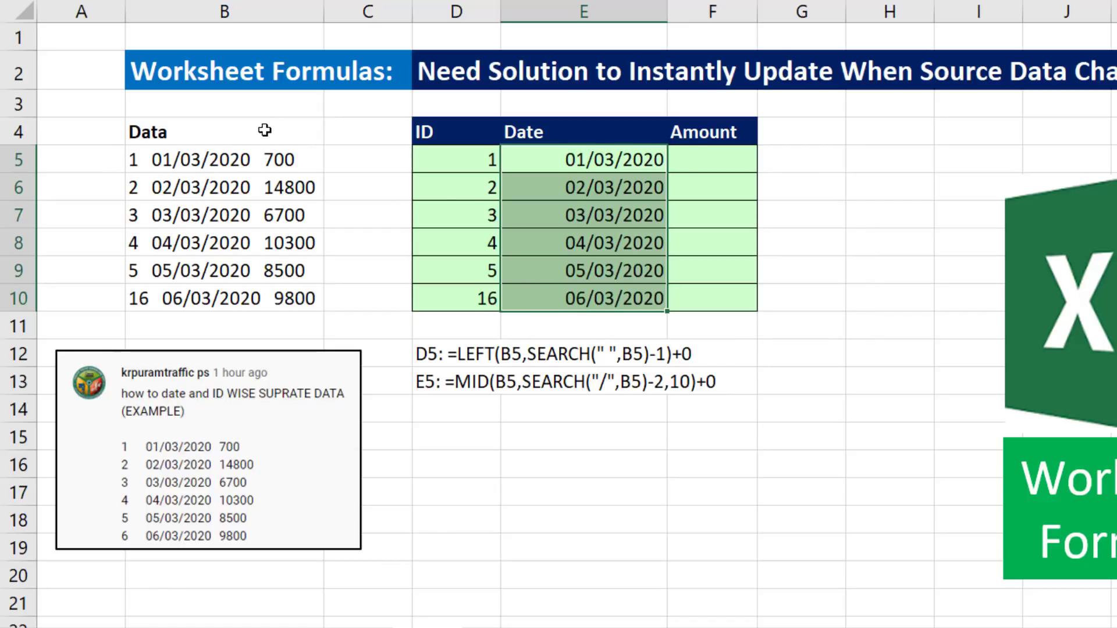
Enter =D5&" "&E5 in F5 to join the ID and date
click(680, 160)
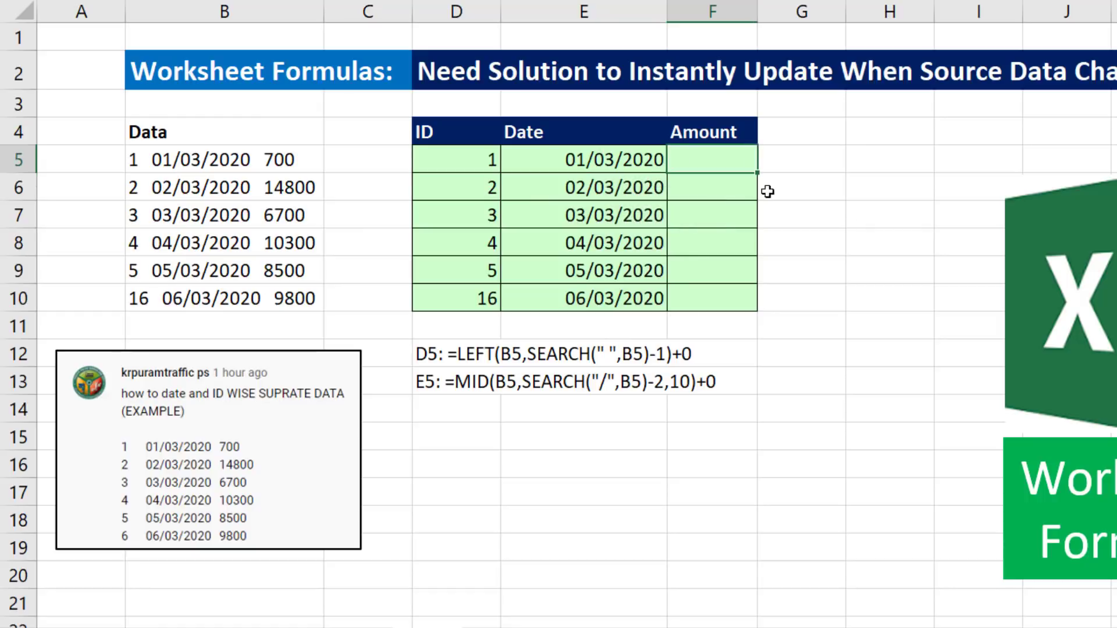
text(=)
click(476, 169)
text(&)
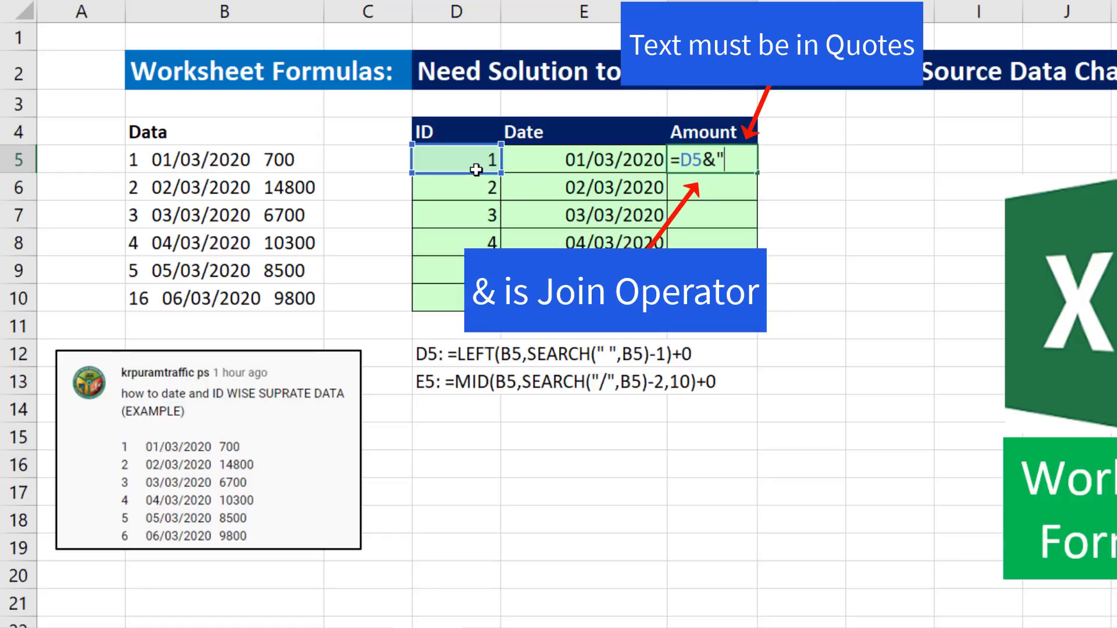
text("   "&)
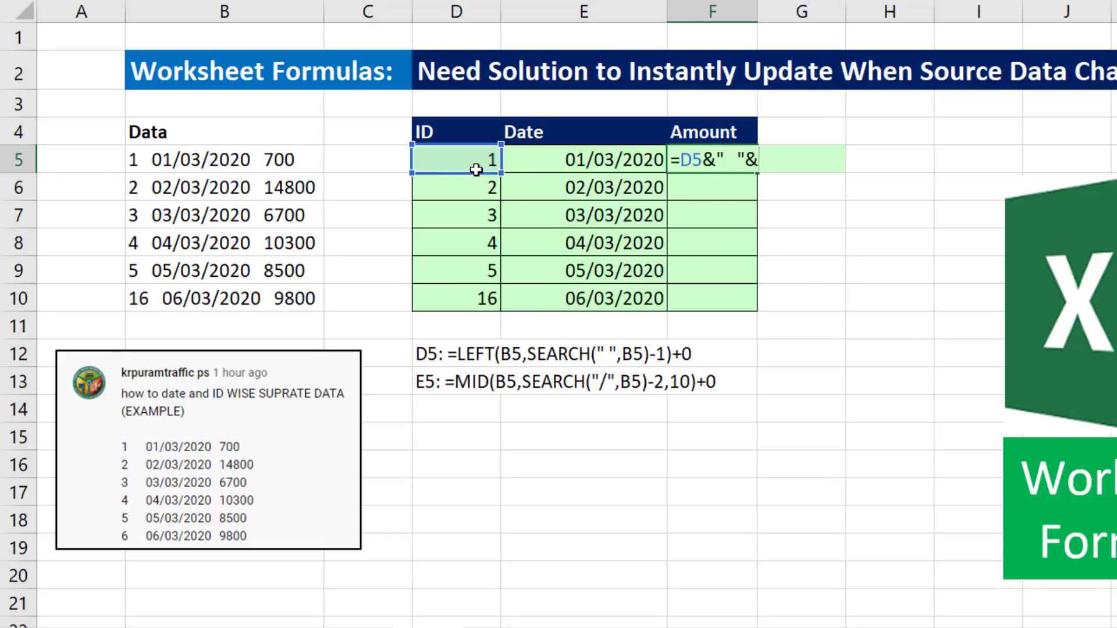
click(566, 162)
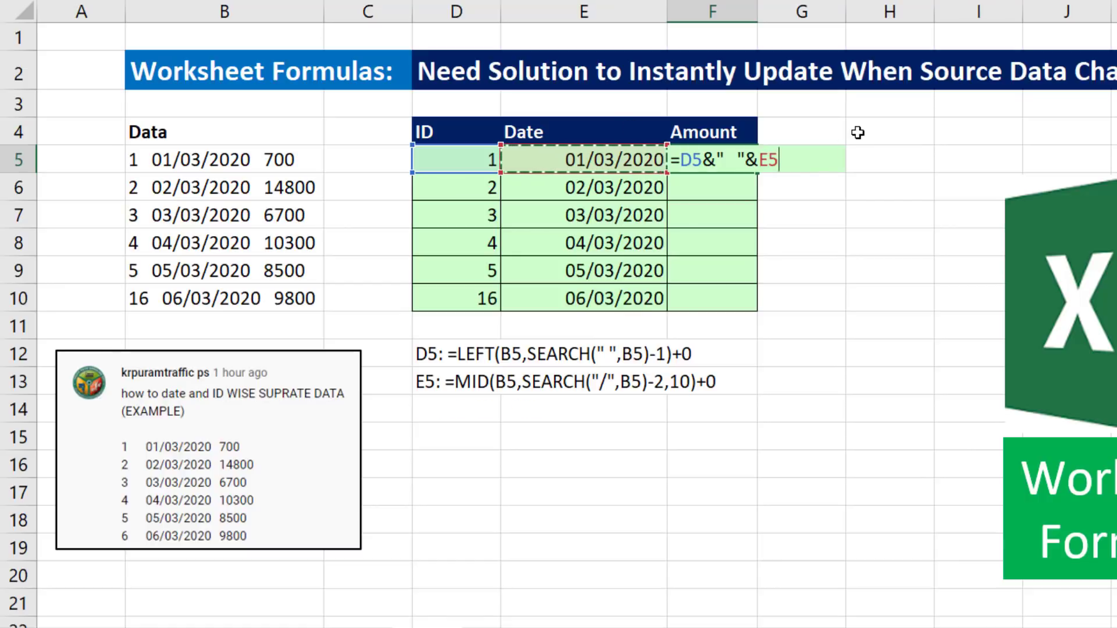
key(ctrl+Return)
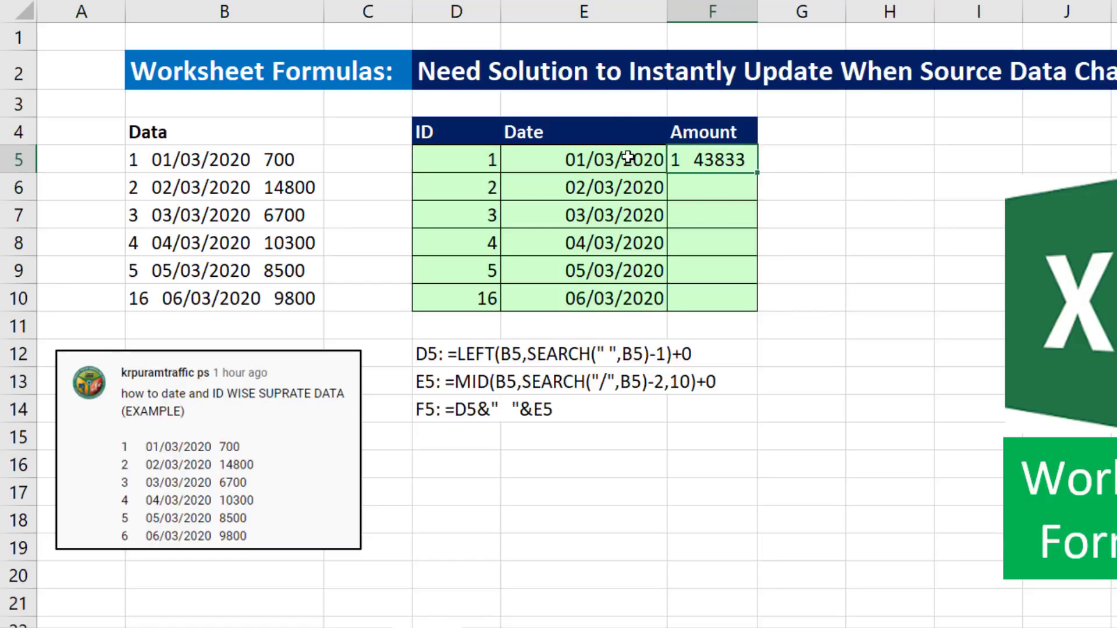
Wrap E5 as TEXT(E5,"mm/dd/yyy") in F5's formula and append &" "
key(F2)
click(758, 159)
text(textE5)
key(Tab)
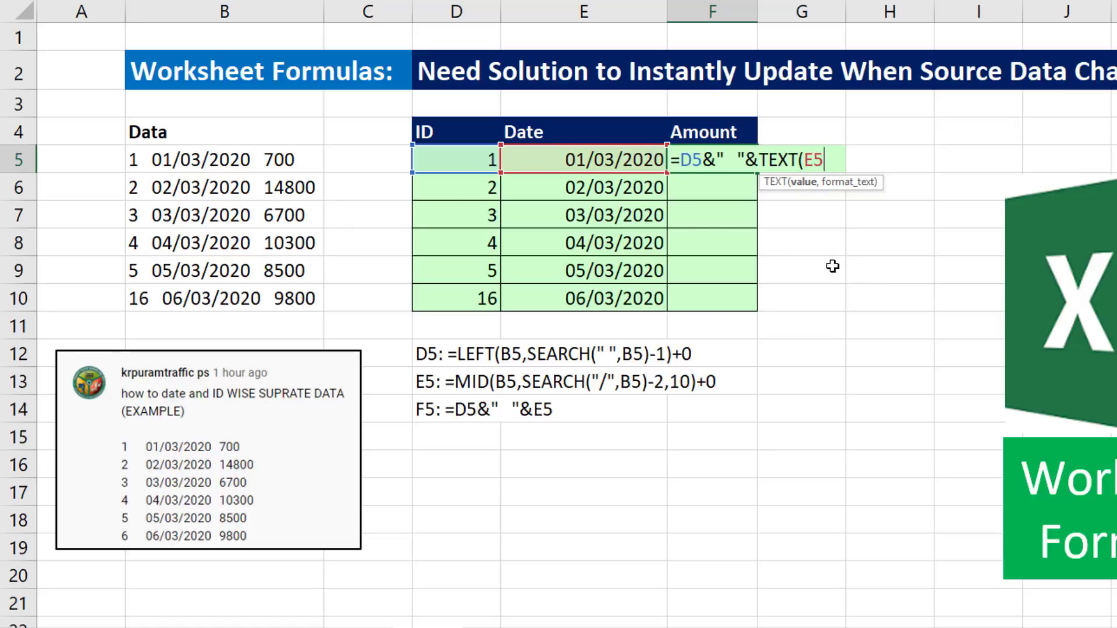
text(,"mm/dd/yyy")
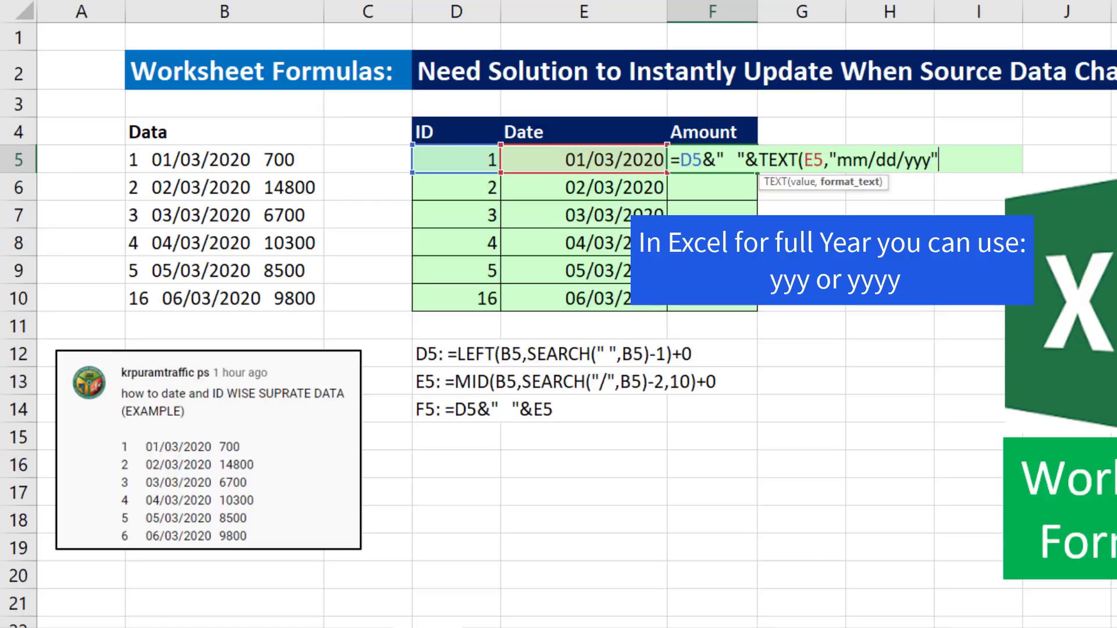
text())
key(ctrl+Return)
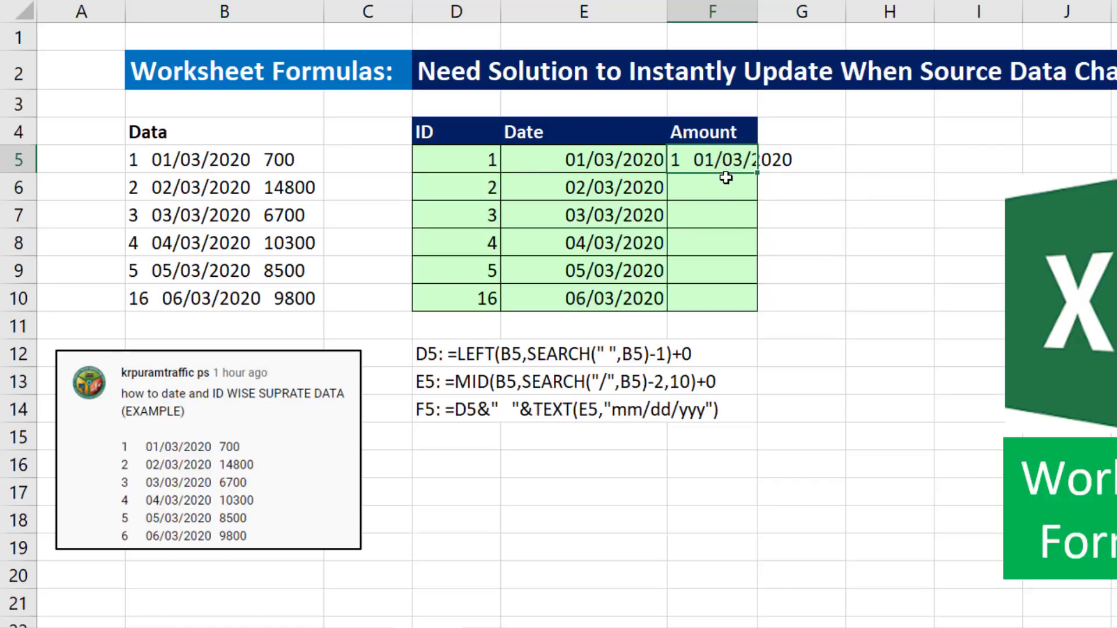
key(F2)
text(&)
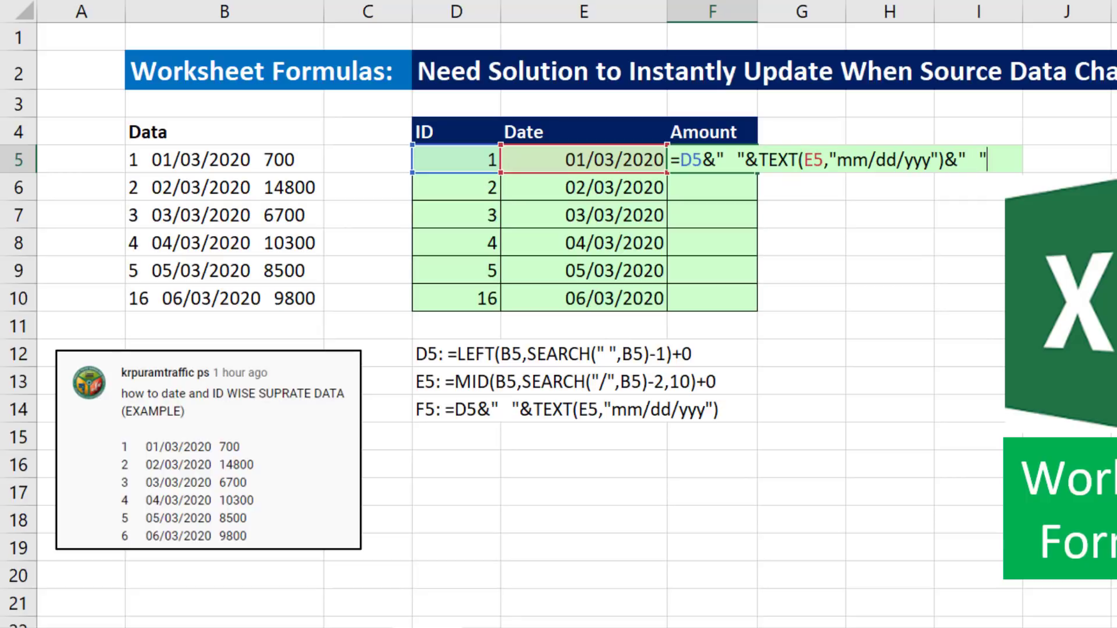
text("   ")
Wrap F5's joined text in SUBSTITUTE(B5, …, "") so it returns the amount 700
key(ctrl+Return)
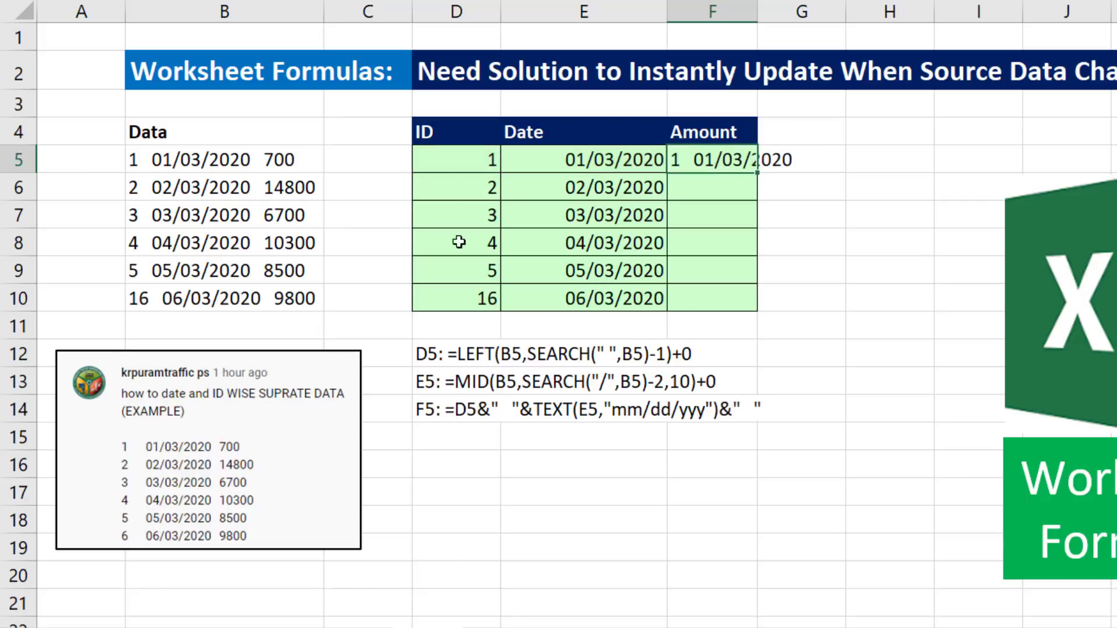
key(F2)
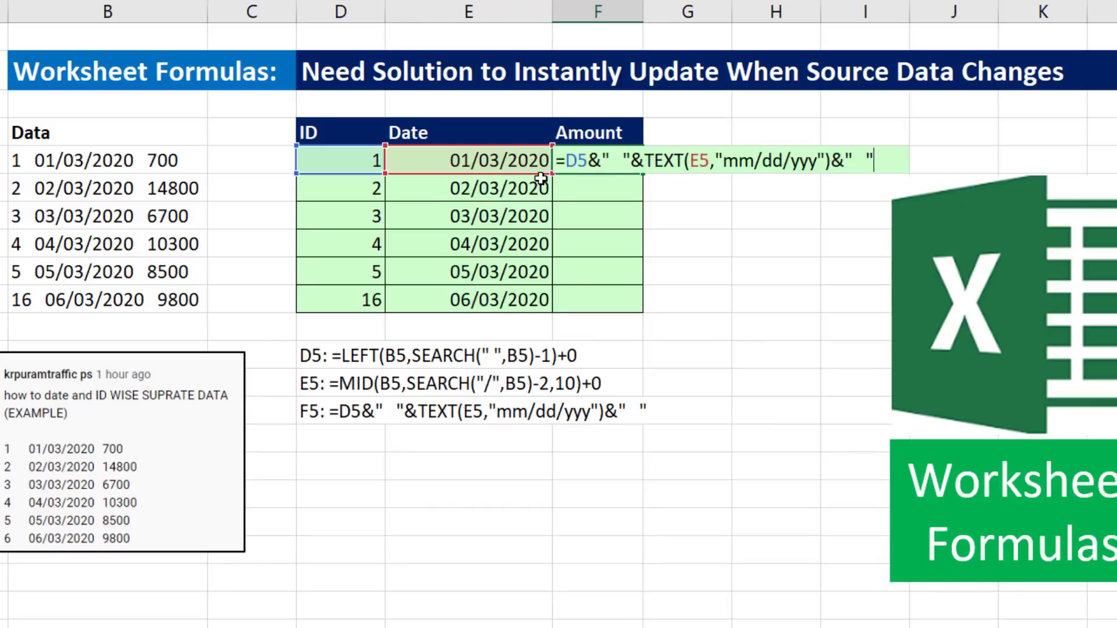
click(574, 161)
text(su)
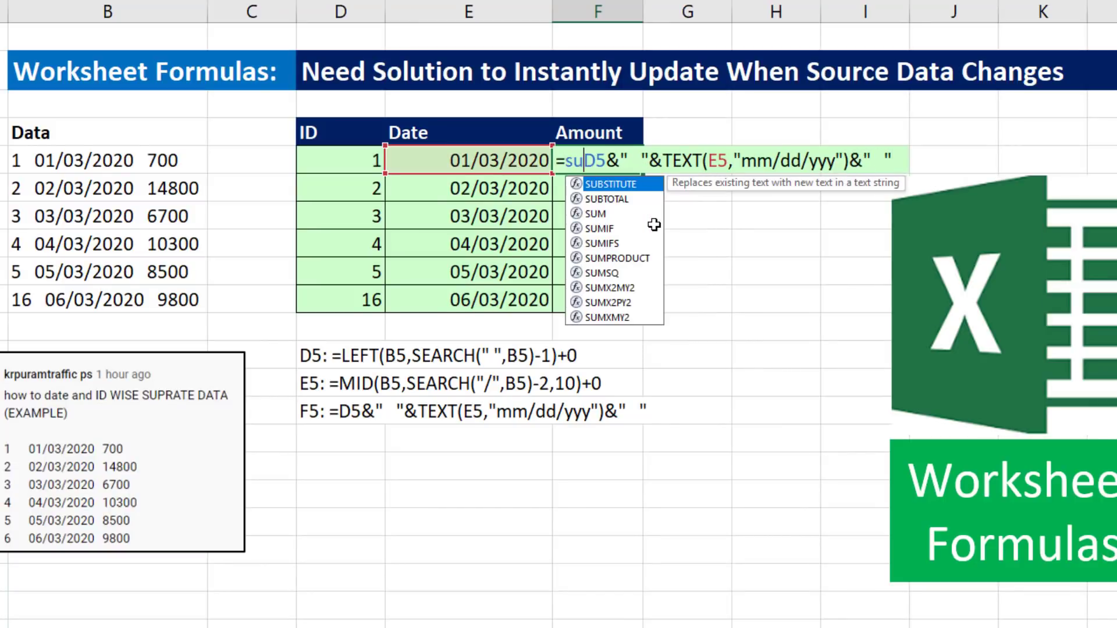
key(Tab)
click(163, 166)
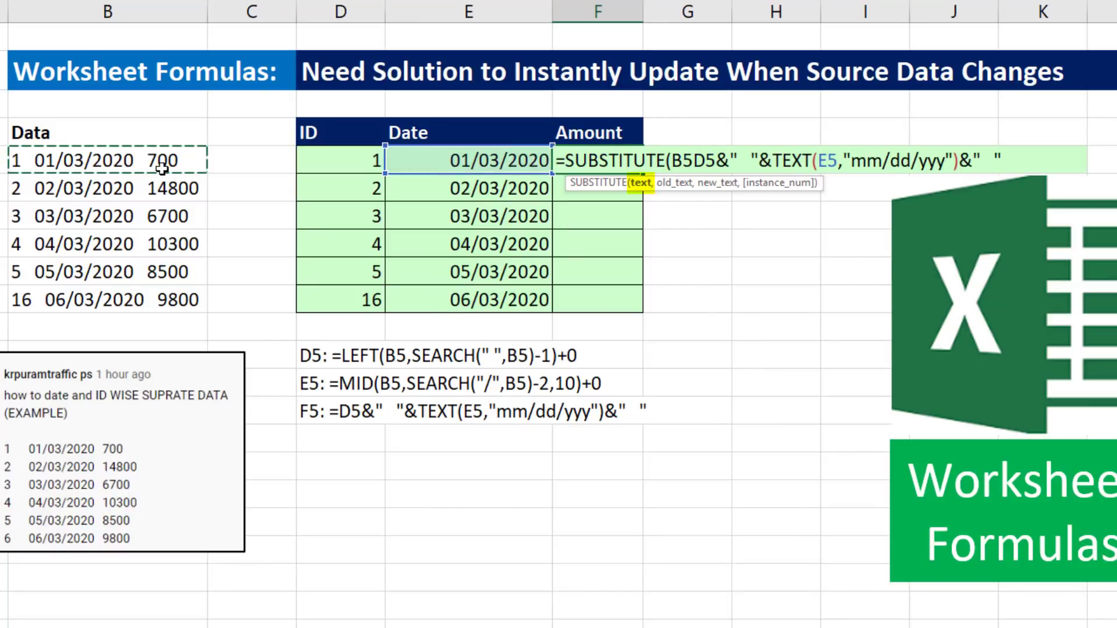
text(,)
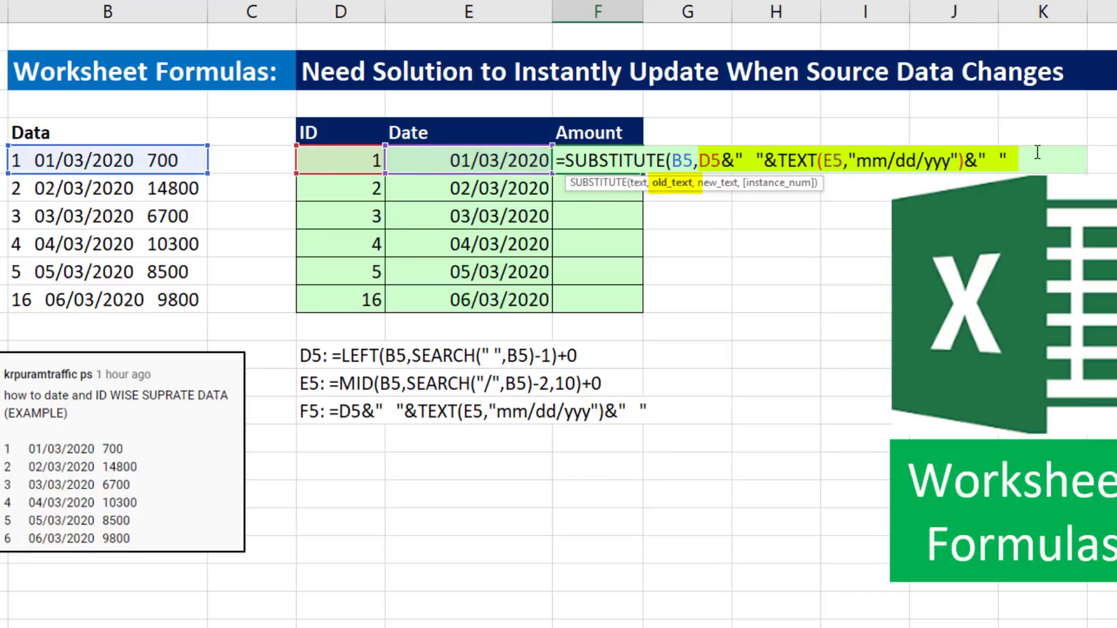
text(,)
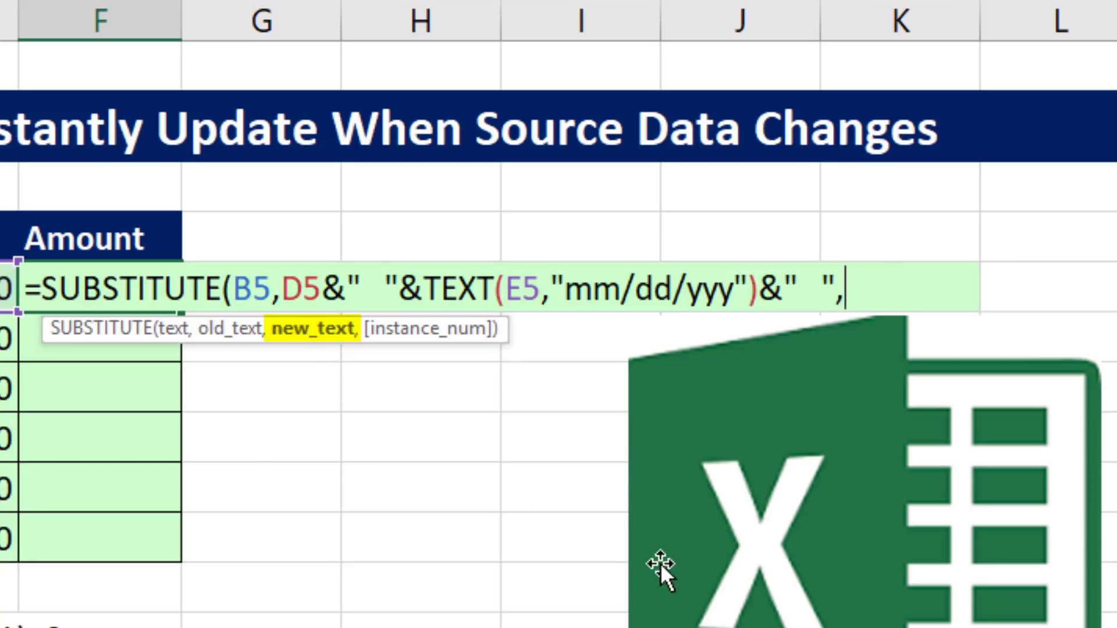
text("")
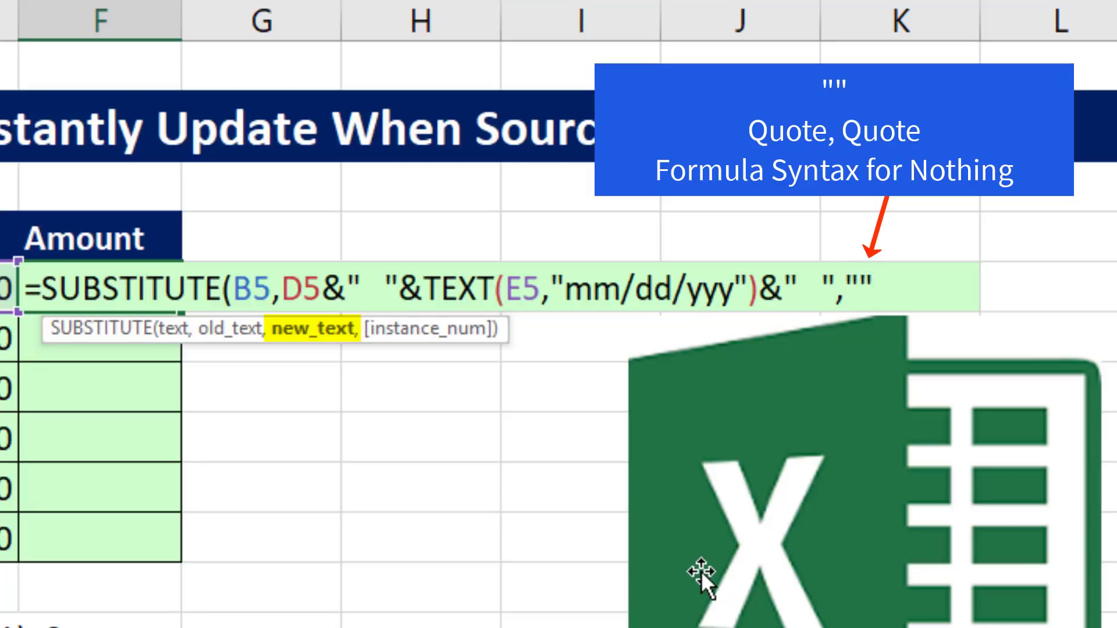
text())
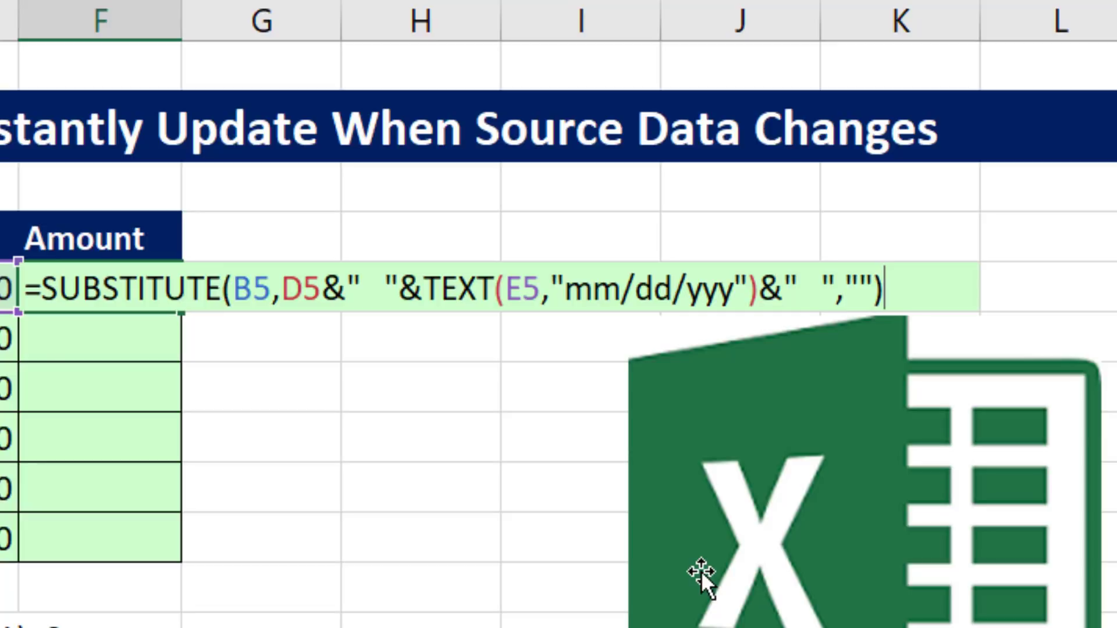
key(ctrl+Return)
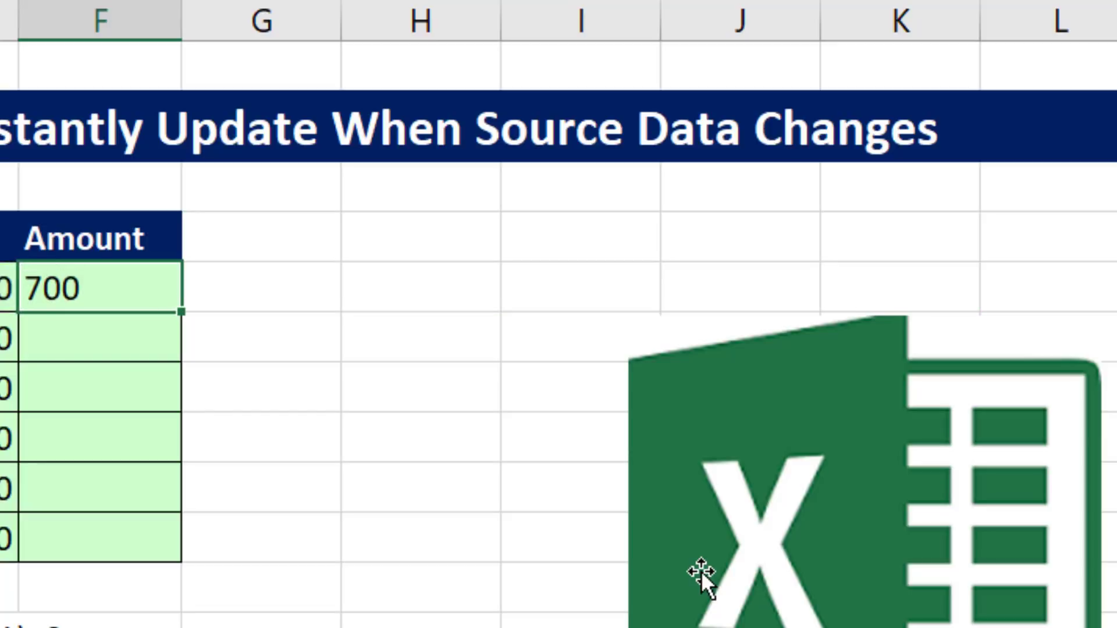
Append +0 to F5's formula and fill it down to F10
key(F2)
text(+0)
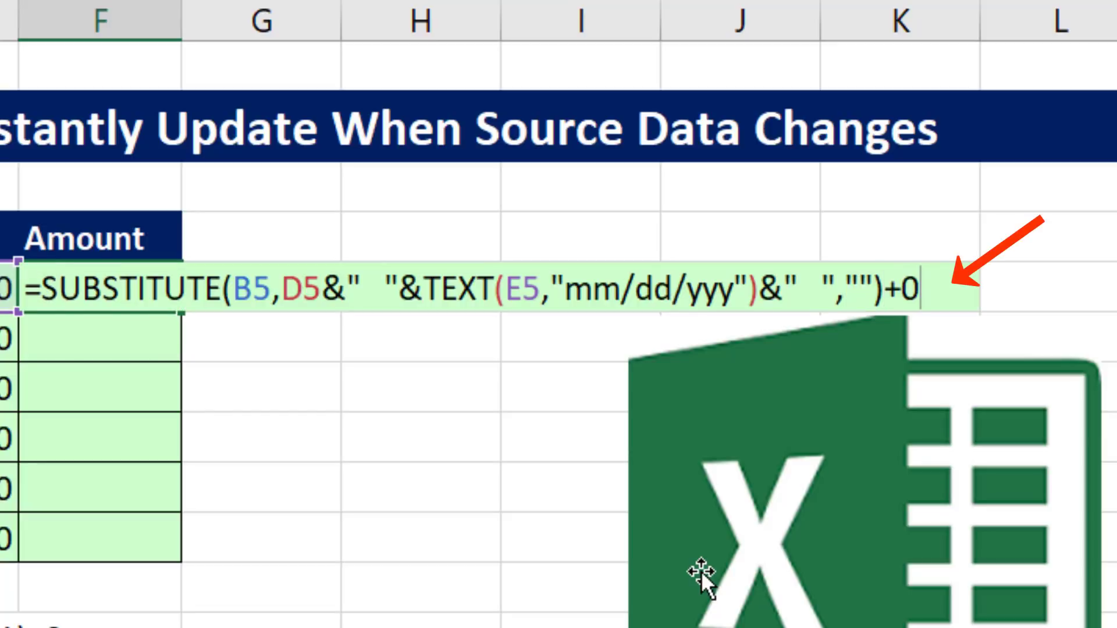
key(ctrl+Return)
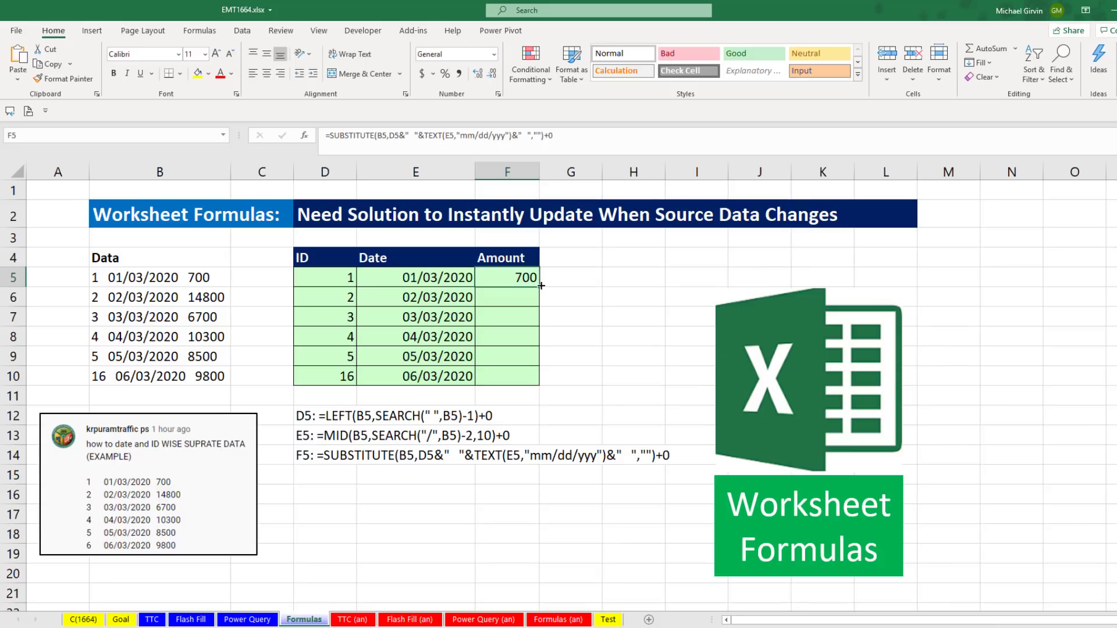
double_click(541, 286)
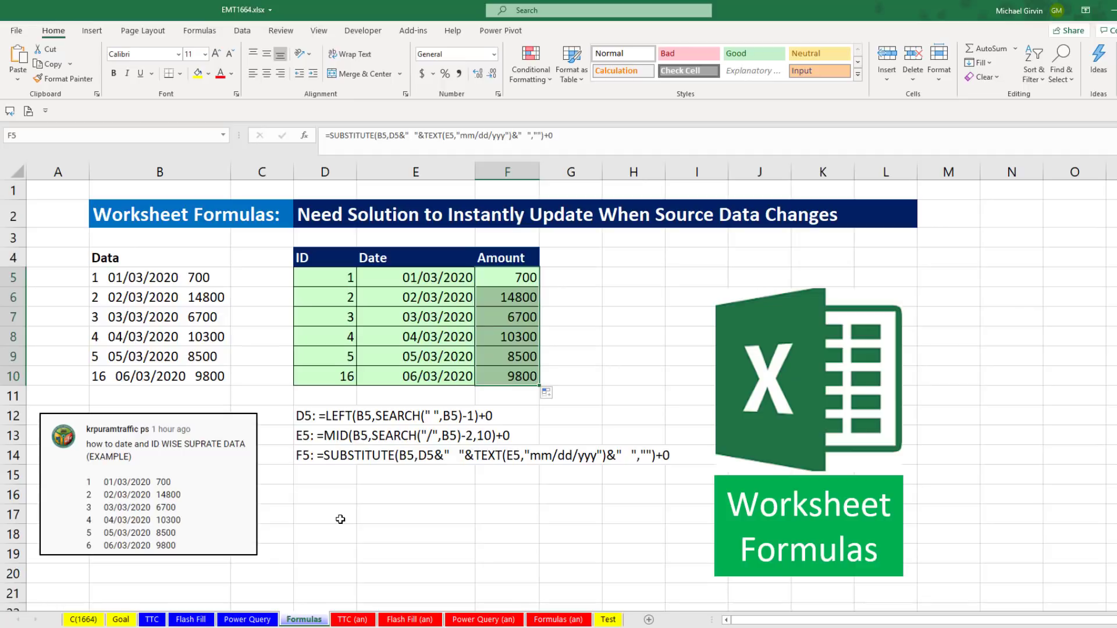
Change B5's source amount from 700 to 900 so F5 updates to 900
double_click(192, 277)
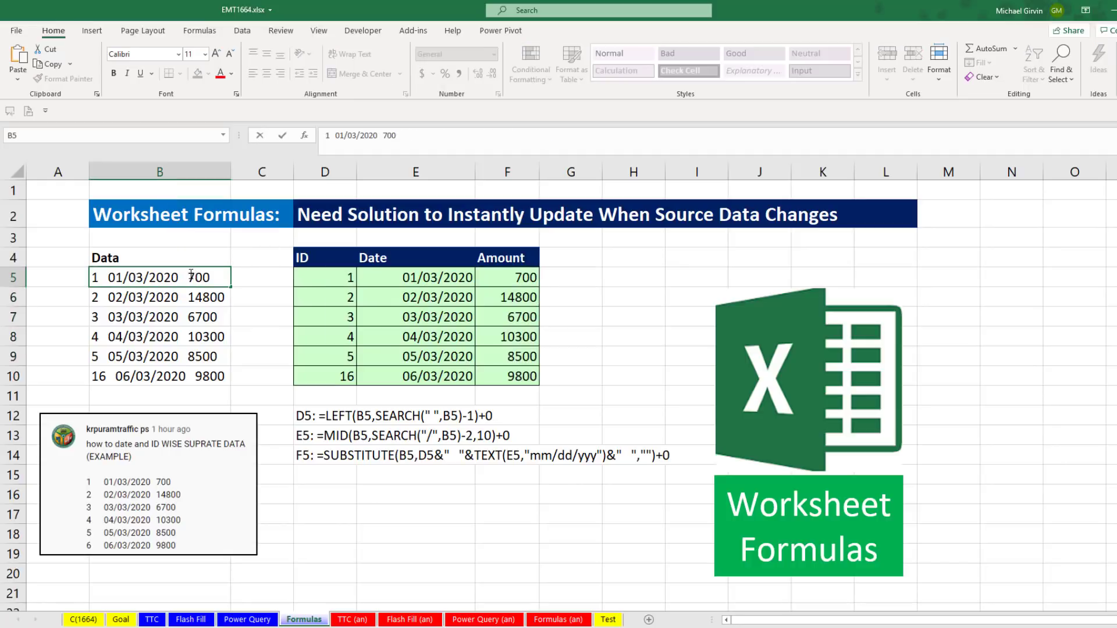
key(shift+Right)
text(9)
key(ctrl+Return)
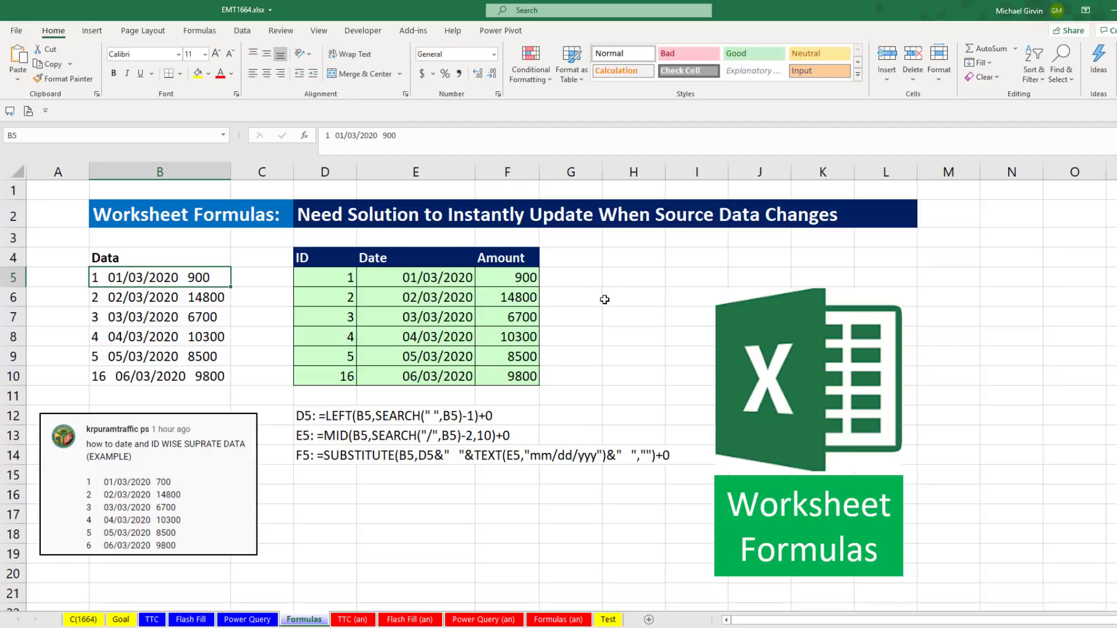
Flip through the TTC, Flash Fill and Power Query sheets to compare results
key(ctrl+Page_Up)
key(ctrl+Page_Up)
key(ctrl+Page_Up)
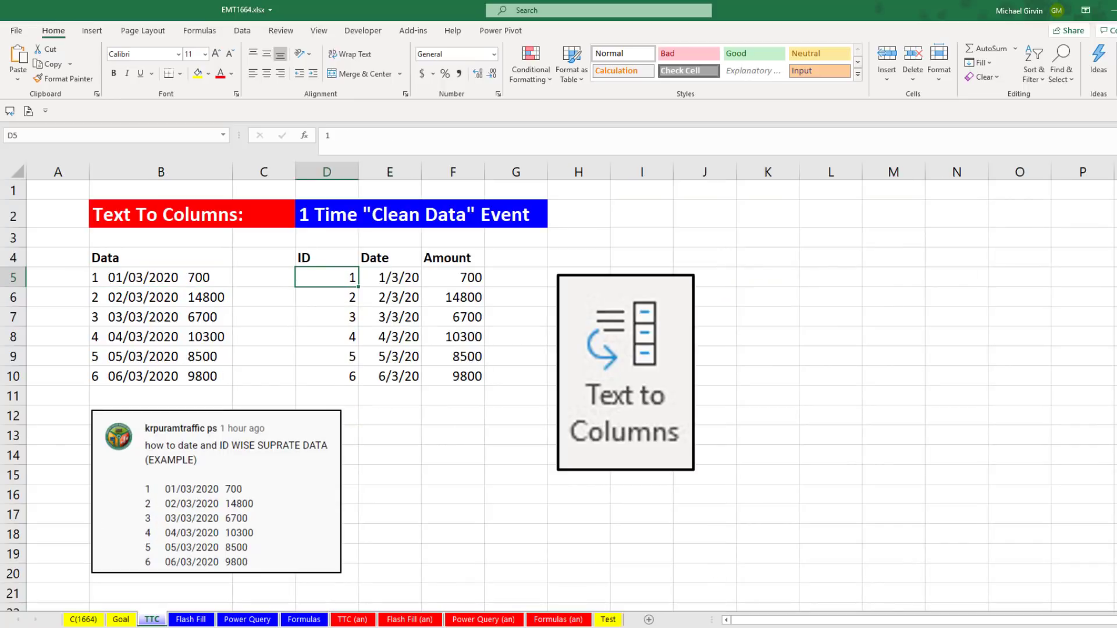
key(ctrl+Page_Down)
key(ctrl+Page_Down)
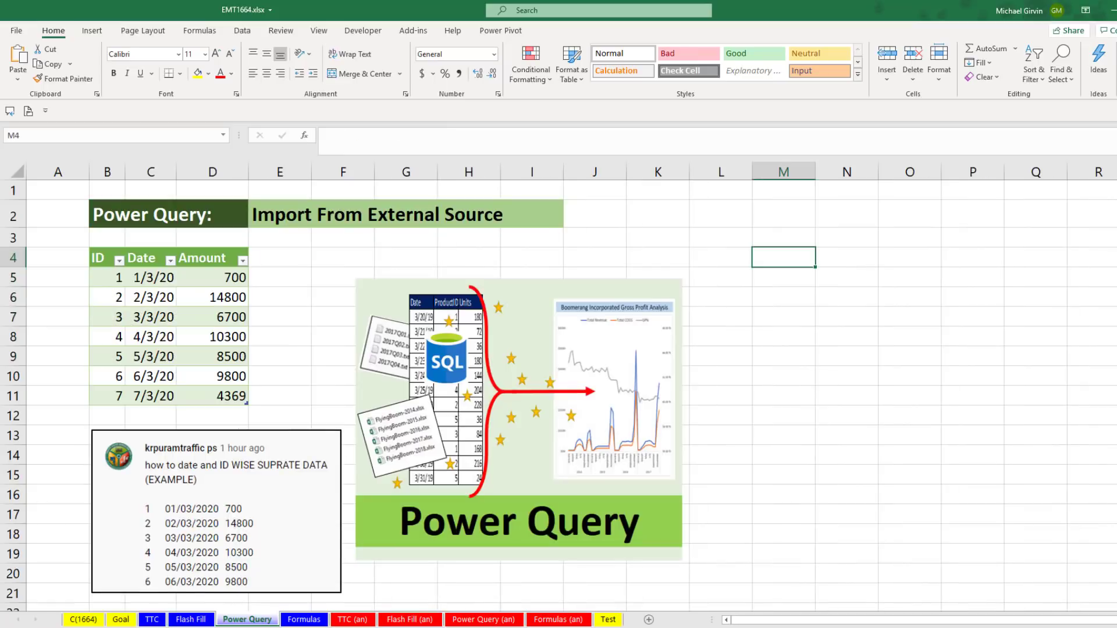
key(ctrl+Page_Down)
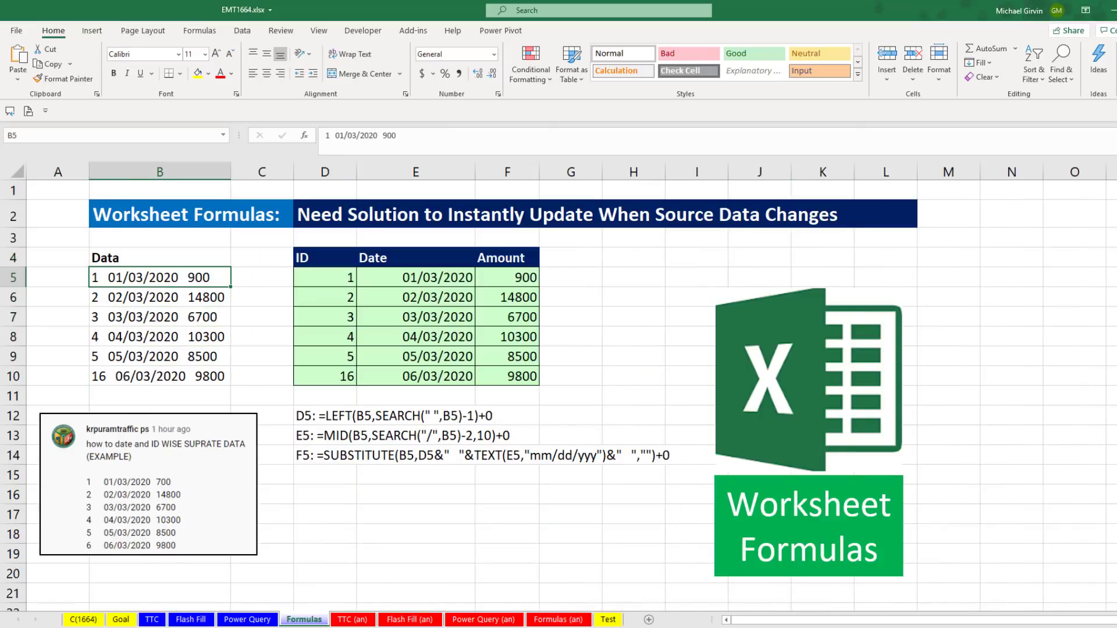